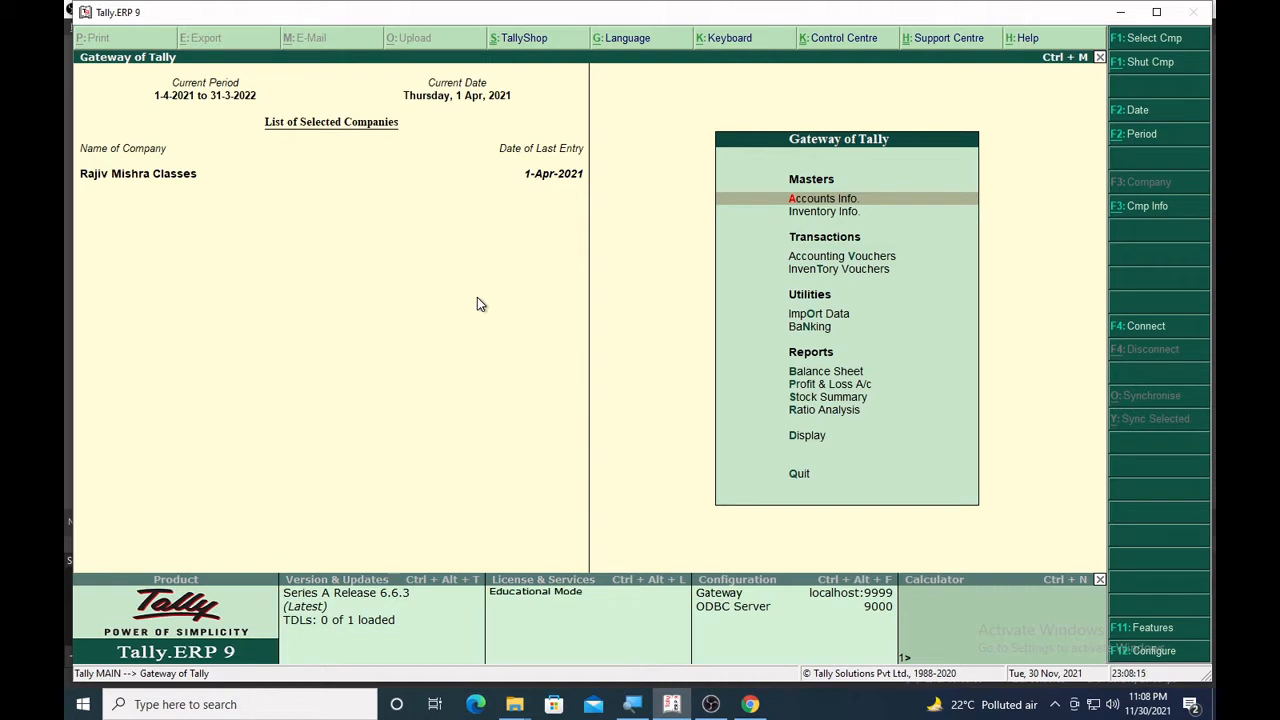
- Start a new Sales voucher and choose Cash as the party account
{"action": "key", "text": "v"}
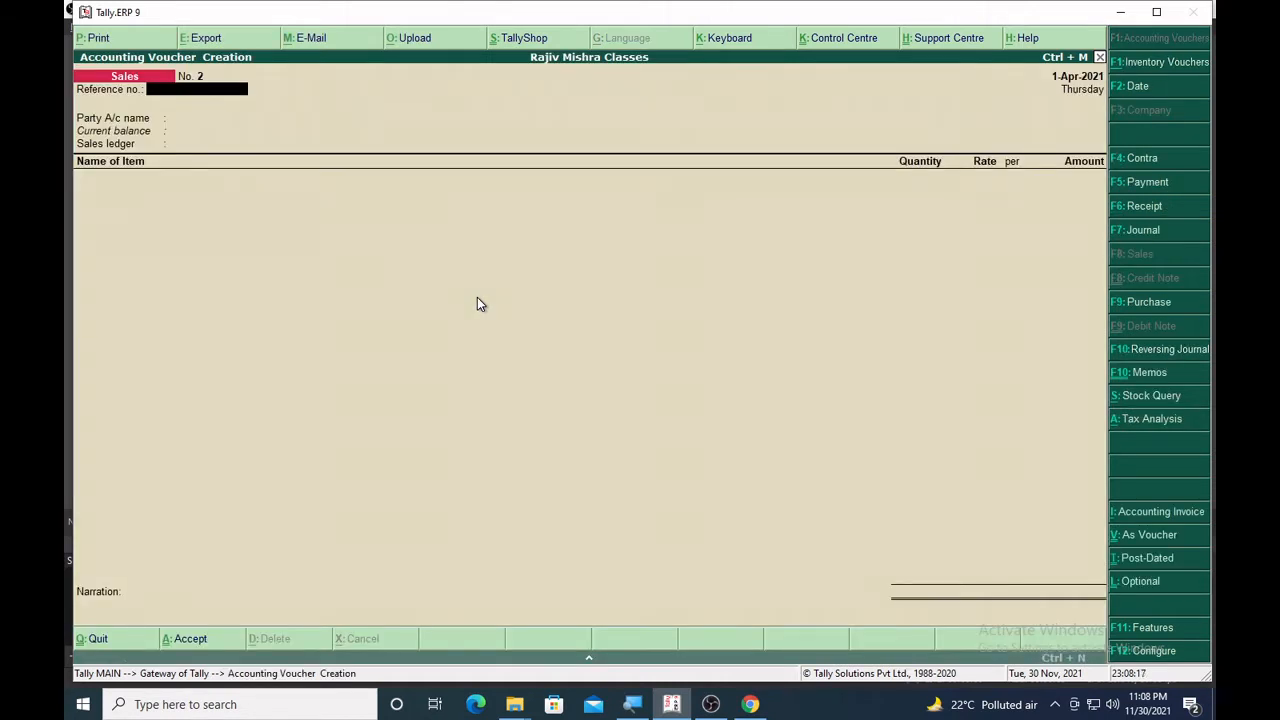
{"action": "key", "text": "Return"}
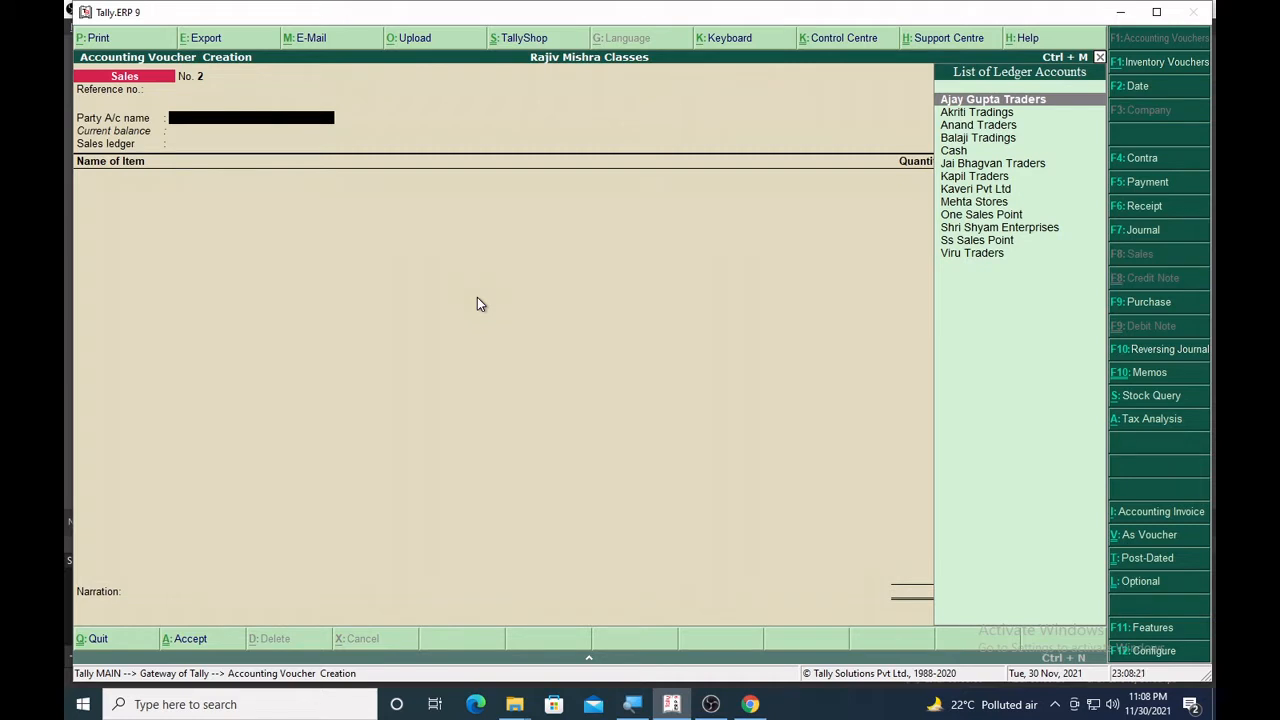
{"action": "type", "text": "cash"}
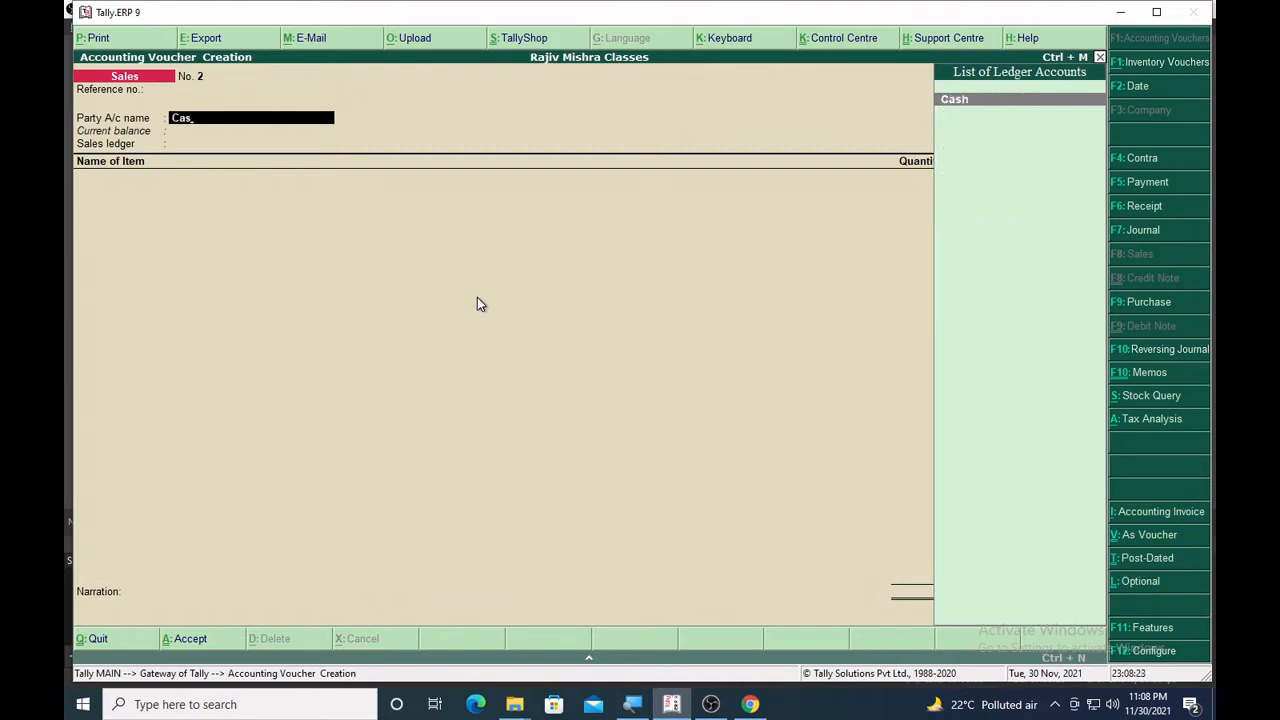
{"action": "key", "text": "Return"}
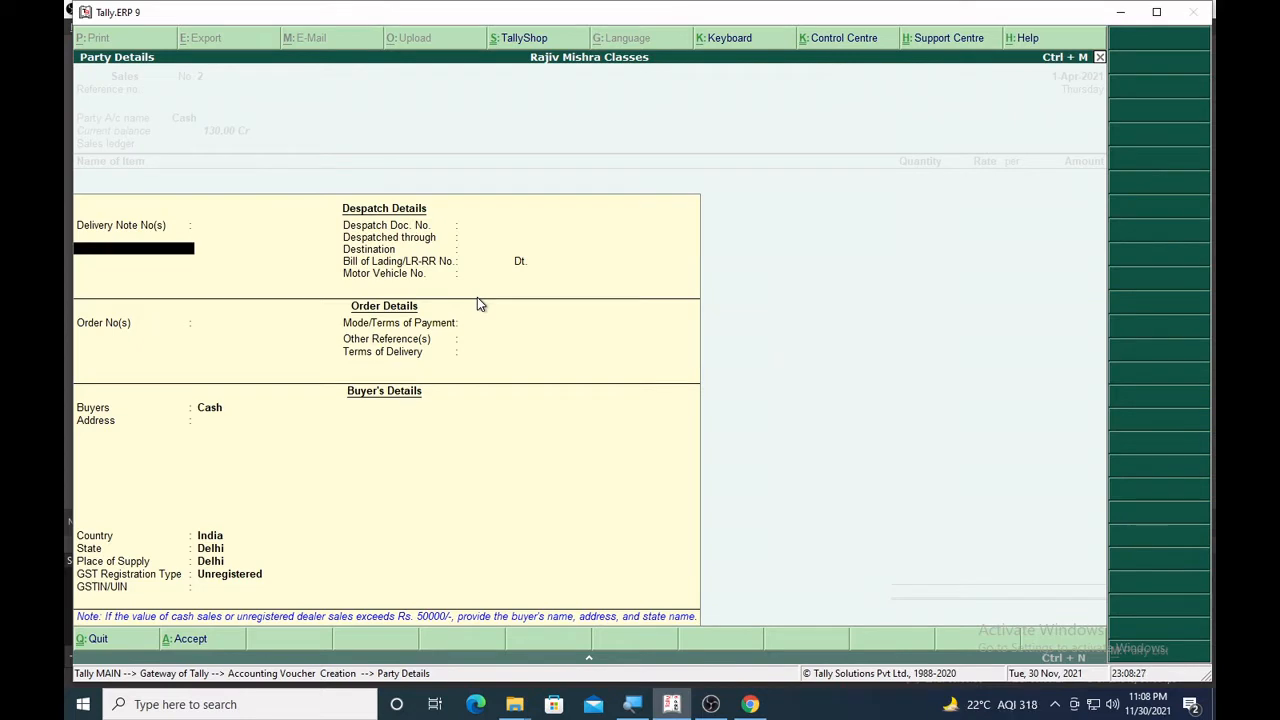
- Enter the cash buyer's full name in Buyer's Details and begin changing the state from Delhi
{"action": "key", "text": "Return"}
{"action": "key", "text": "Return"}
{"action": "key", "text": "Return"}
{"action": "key", "text": "Return"}
{"action": "key", "text": "Return"}
{"action": "key", "text": "Return"}
{"action": "key", "text": "Return"}
{"action": "key", "text": "Return"}
{"action": "key", "text": "Return"}
{"action": "key", "text": "Return"}
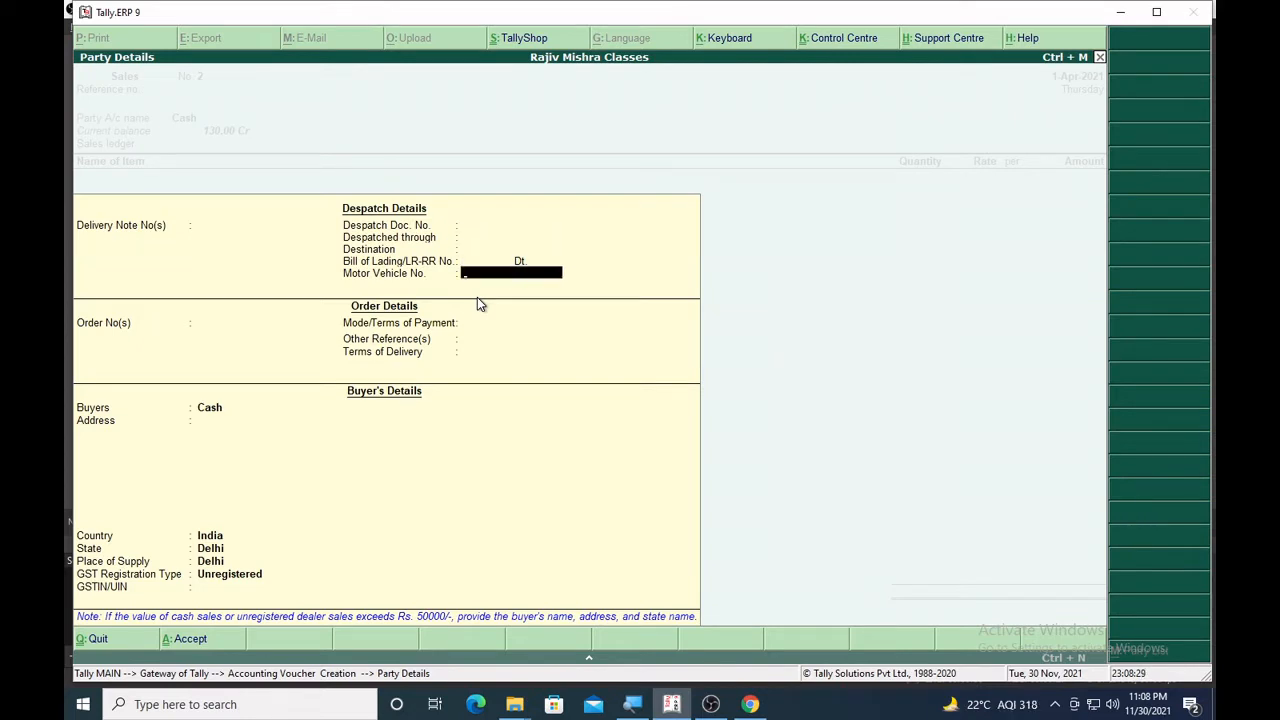
{"action": "key", "text": "Return"}
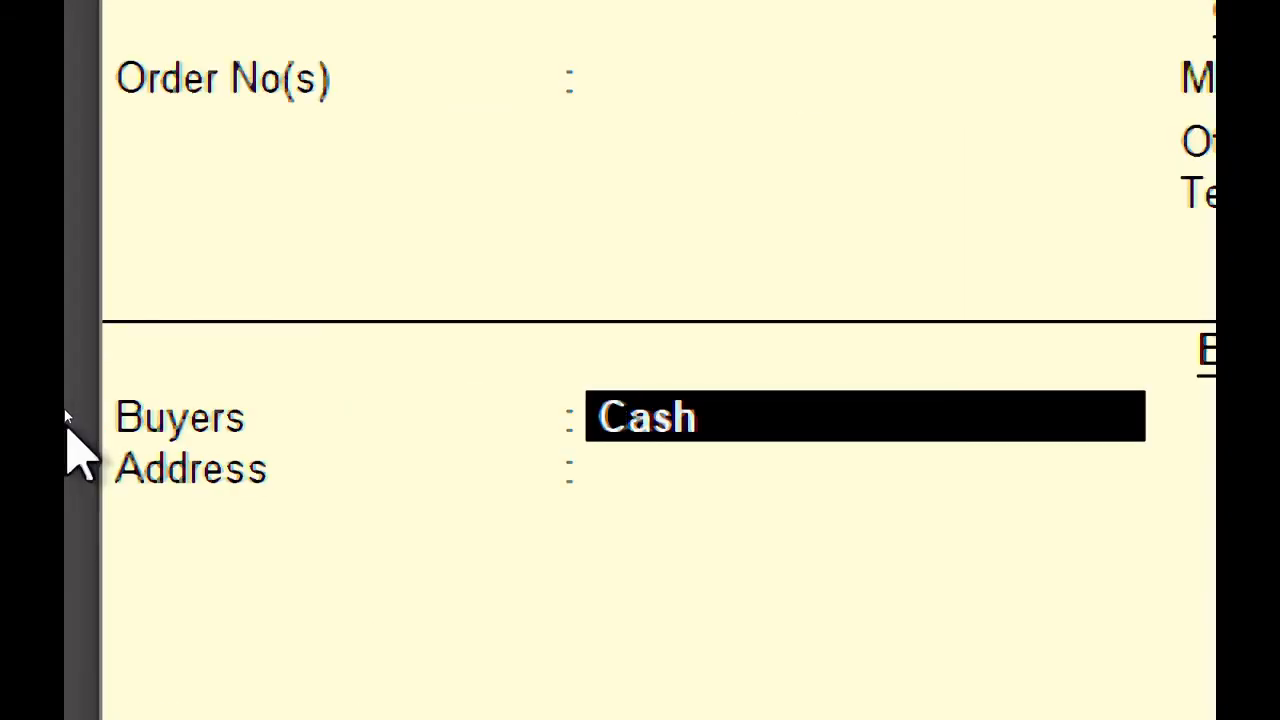
{"action": "type", "text": "Rajesh Mi"}
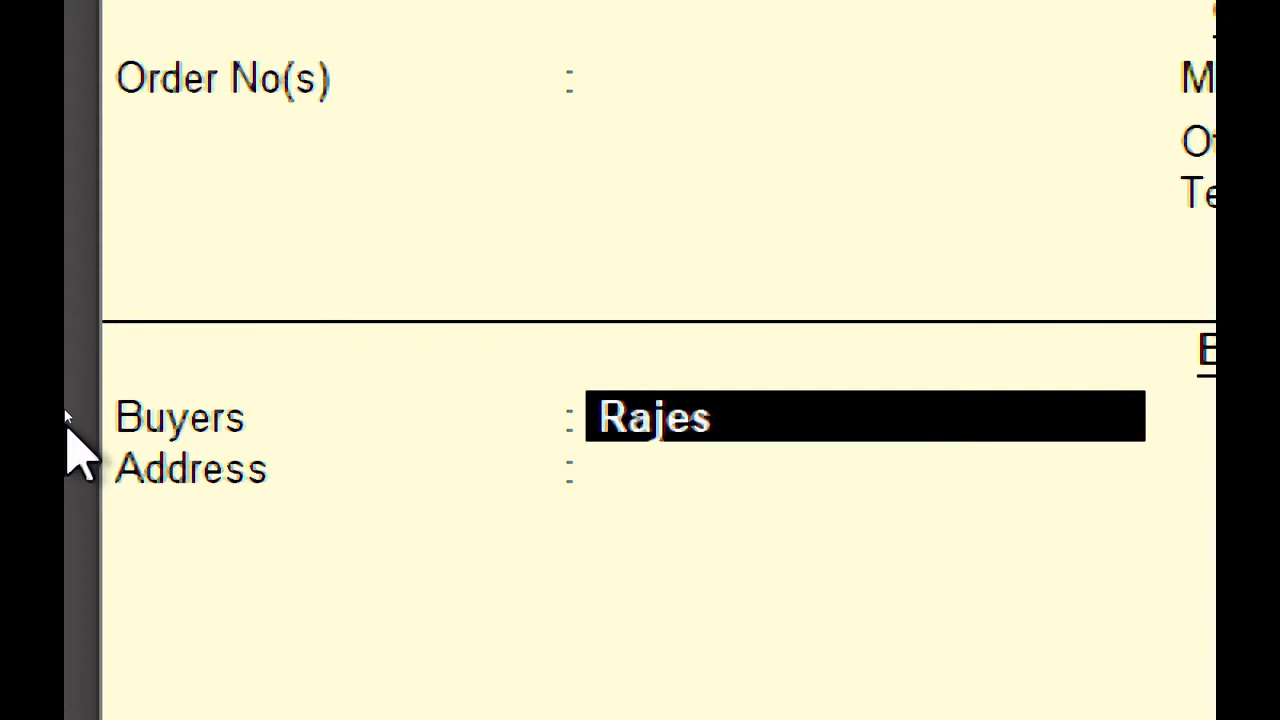
{"action": "type", "text": "shra"}
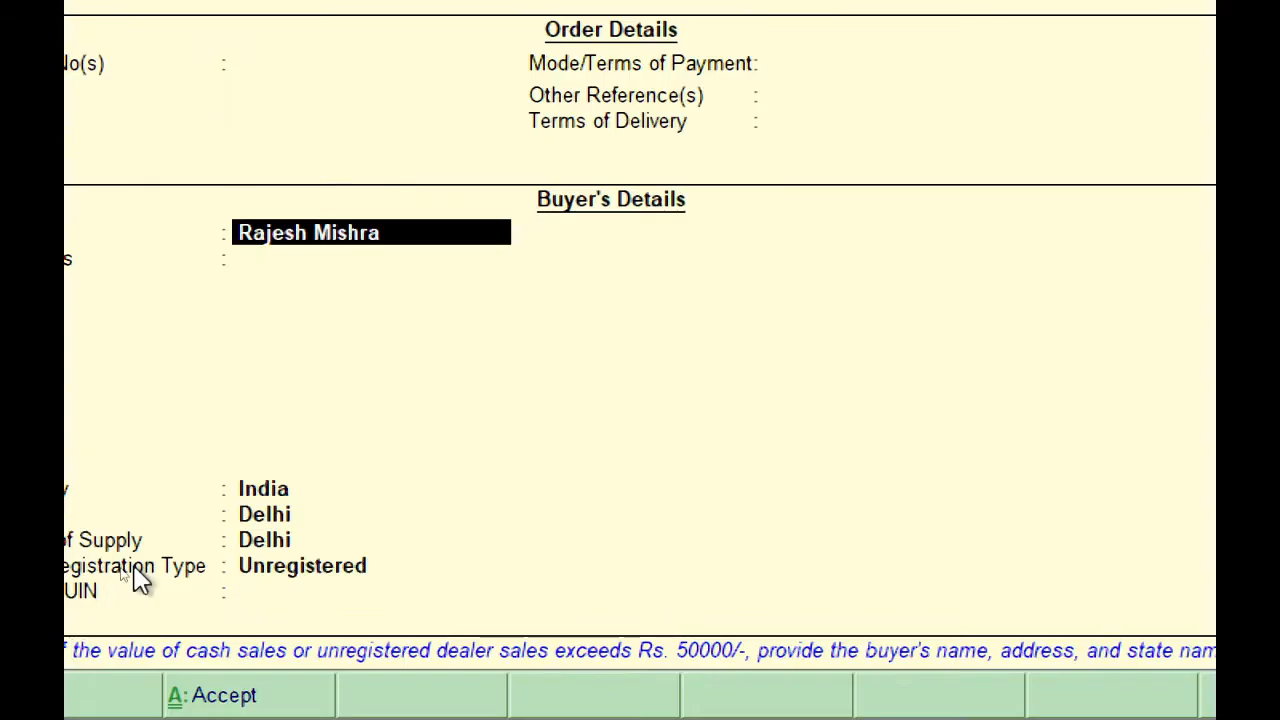
{"action": "key", "text": "Return"}
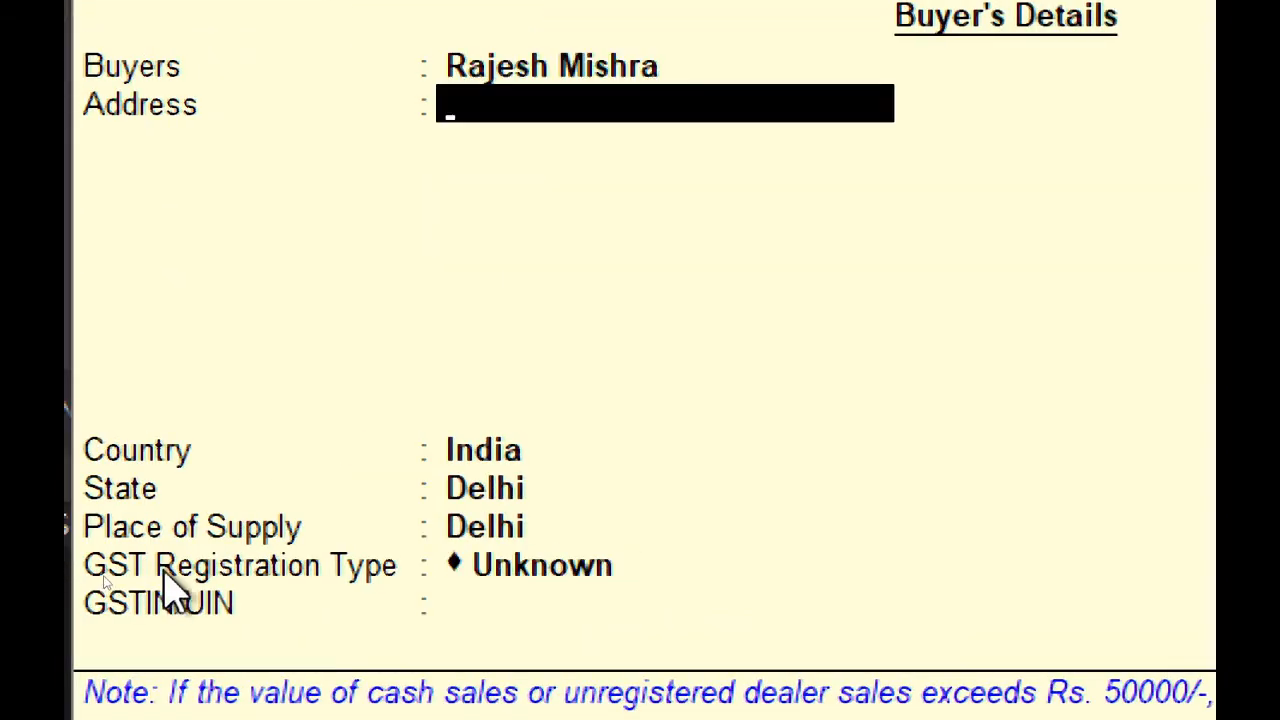
{"action": "key", "text": "Return"}
{"action": "key", "text": "Return"}
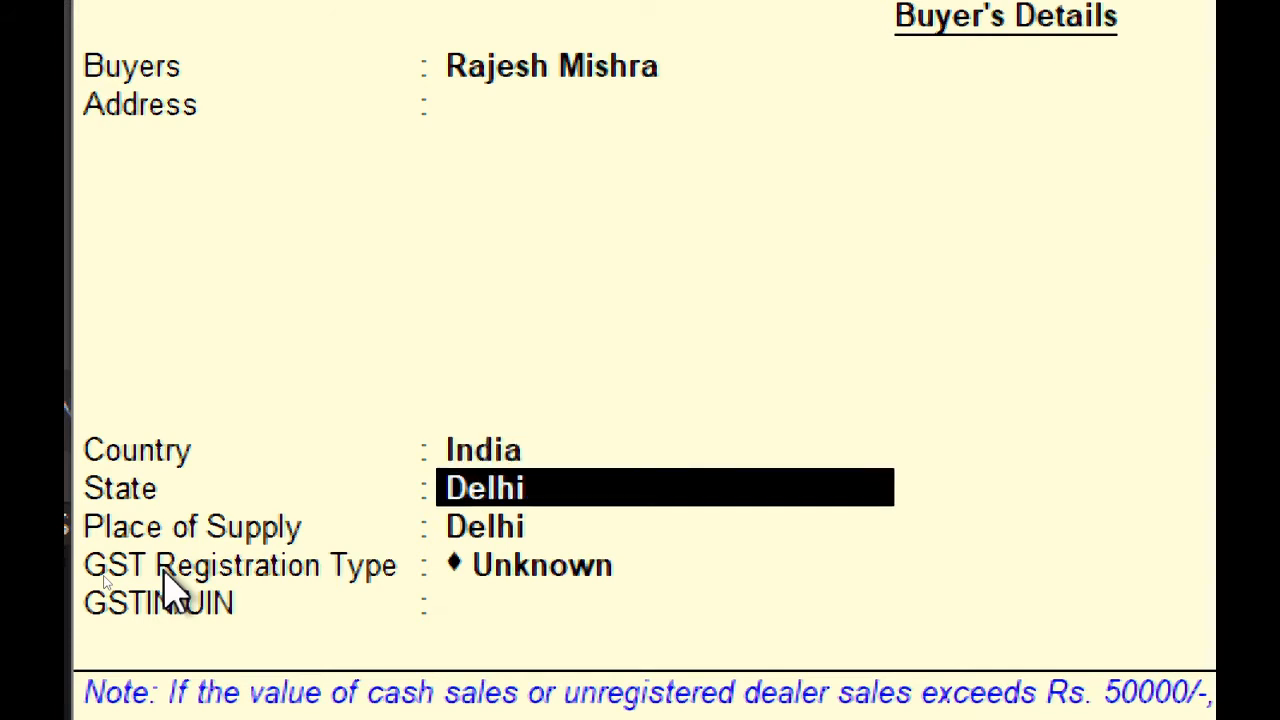
{"action": "type", "text": "utt"}
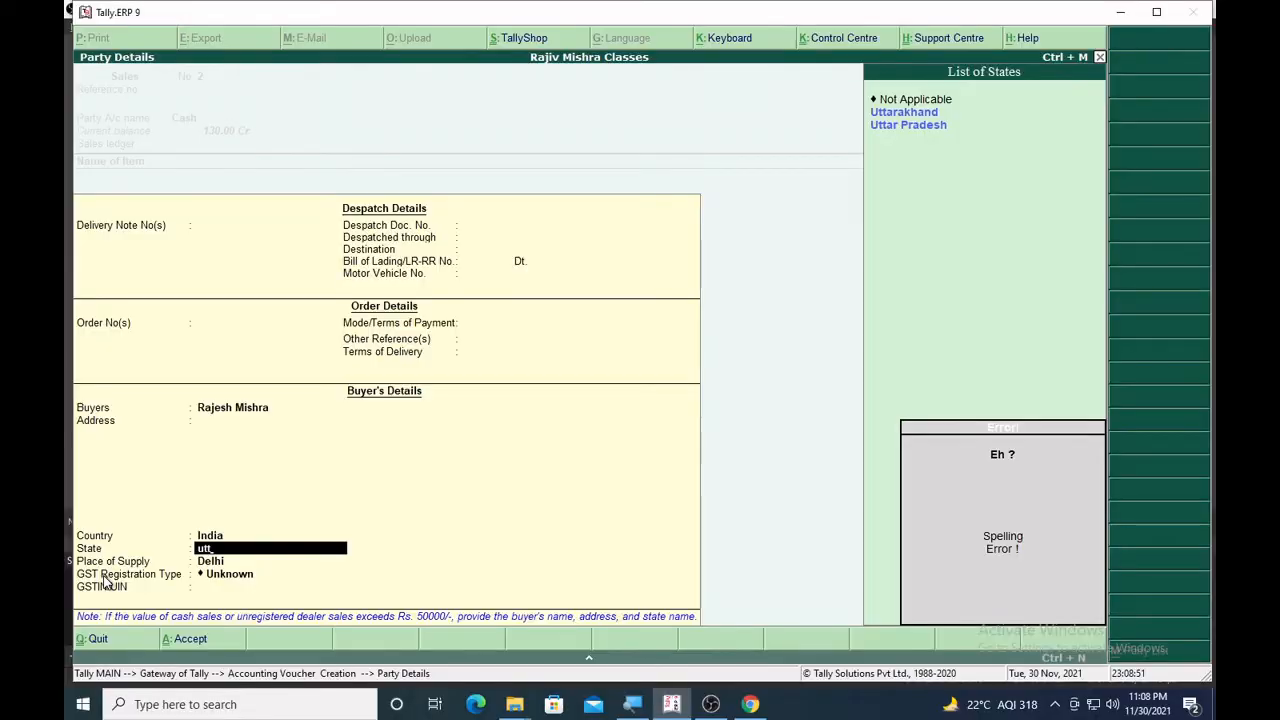
- Set state and place of supply to Uttar Pradesh with Consumer registration type
{"action": "key", "text": "Down"}
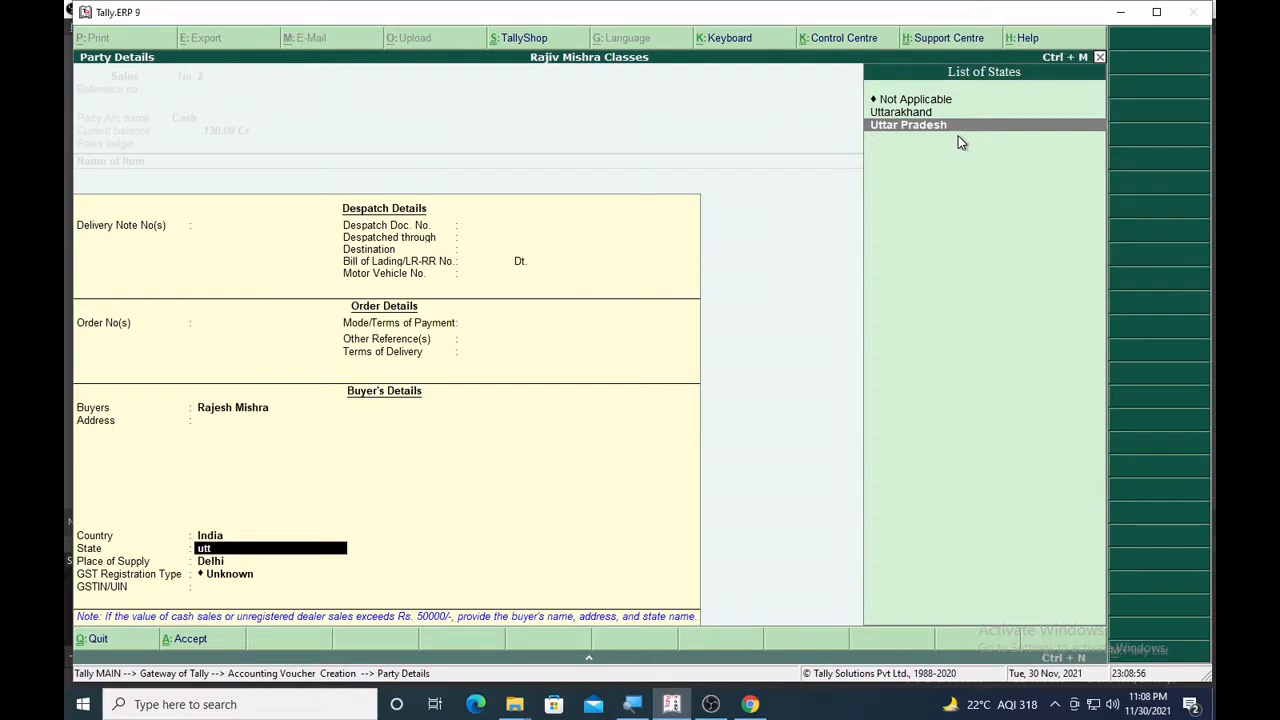
{"action": "key", "text": "Return"}
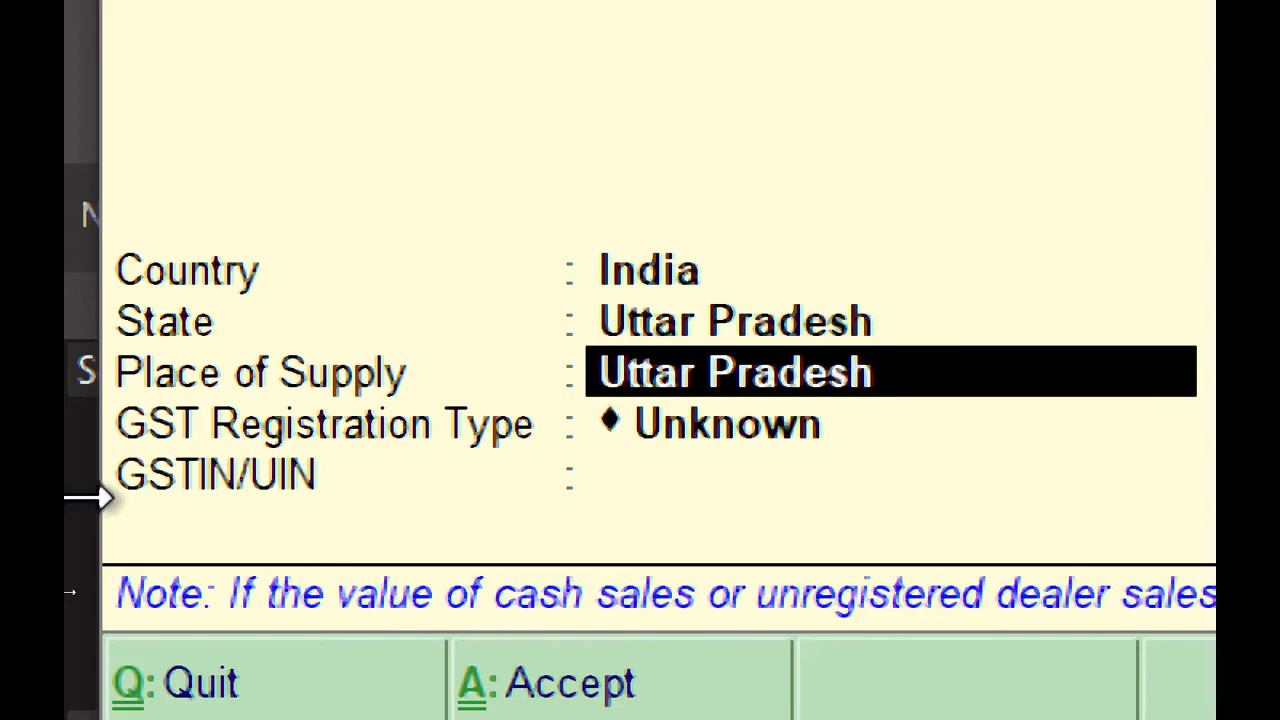
{"action": "key", "text": "Return"}
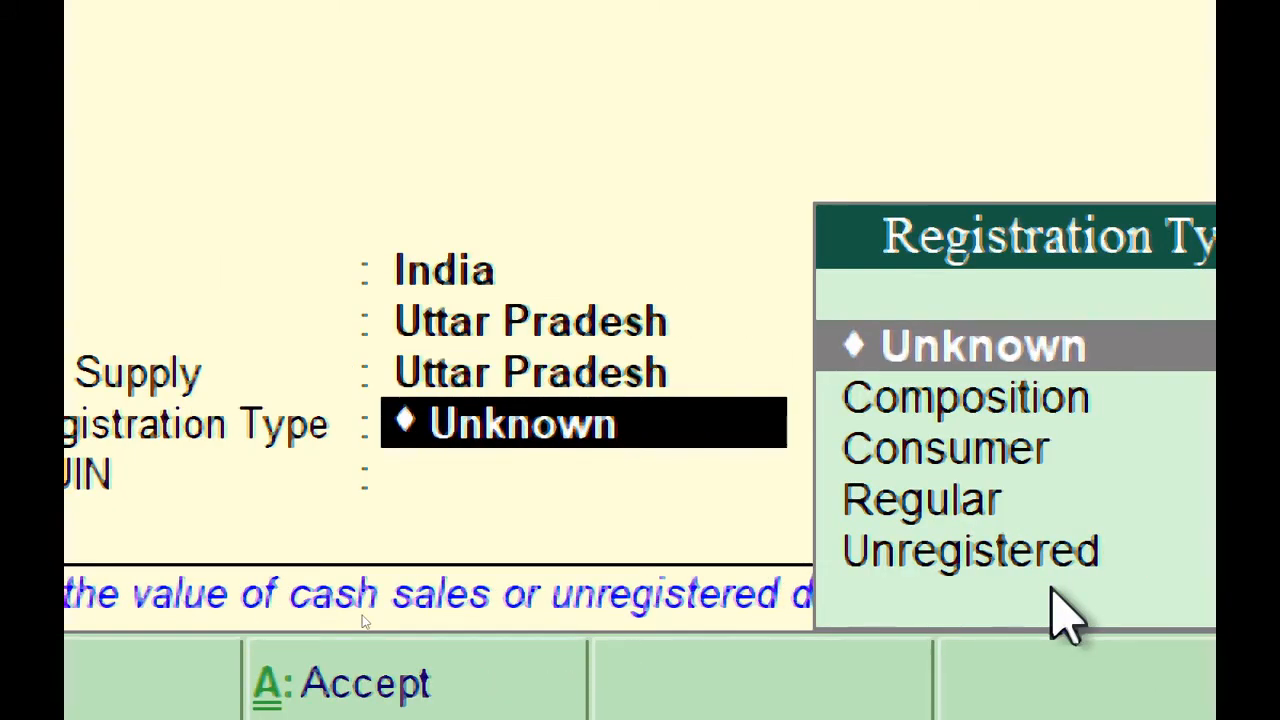
{"action": "key", "text": "Down"}
{"action": "key", "text": "Down"}
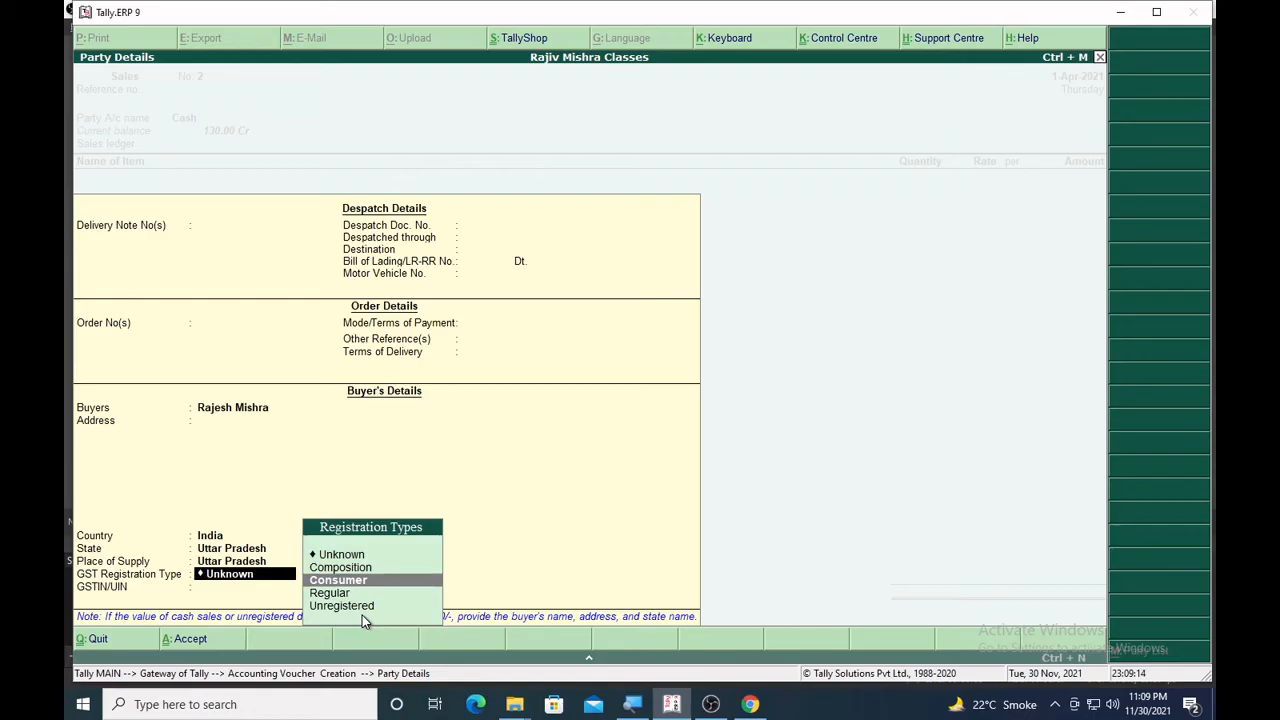
{"action": "key", "text": "Return"}
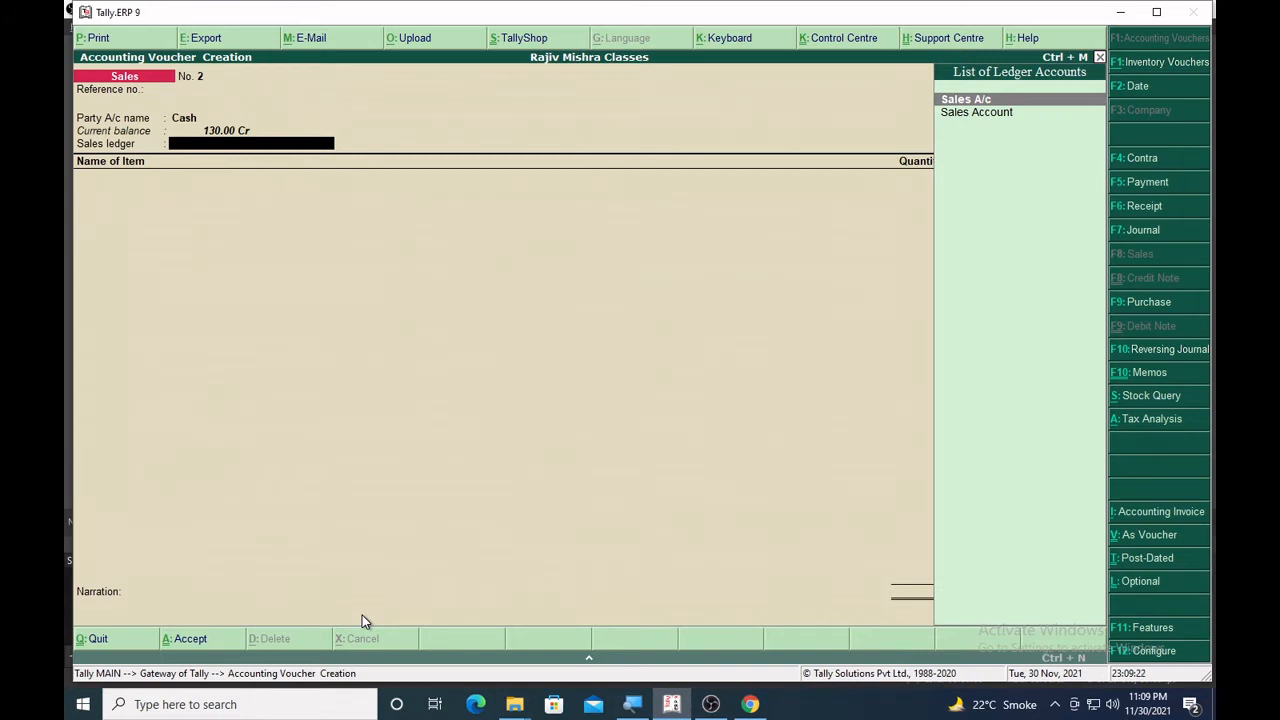
- Enter Sales Account with one Sofaset at a rate of 25,000
{"action": "key", "text": "Down"}
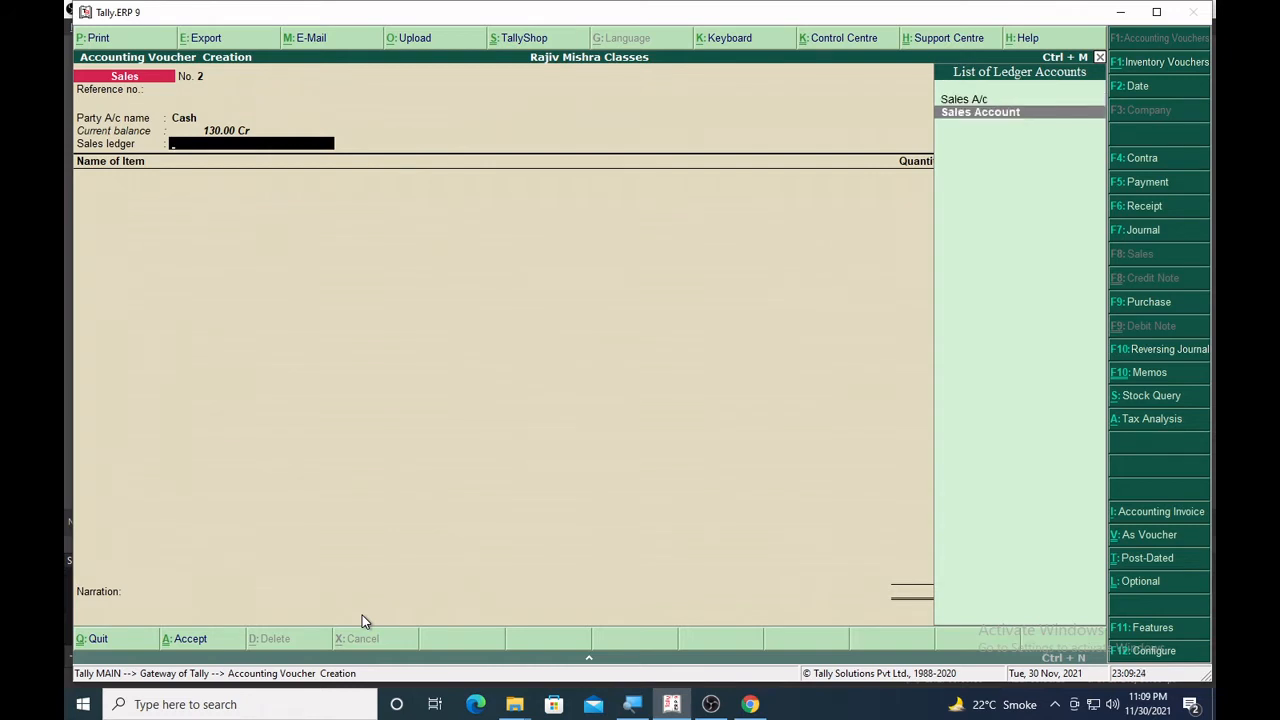
{"action": "key", "text": "Return"}
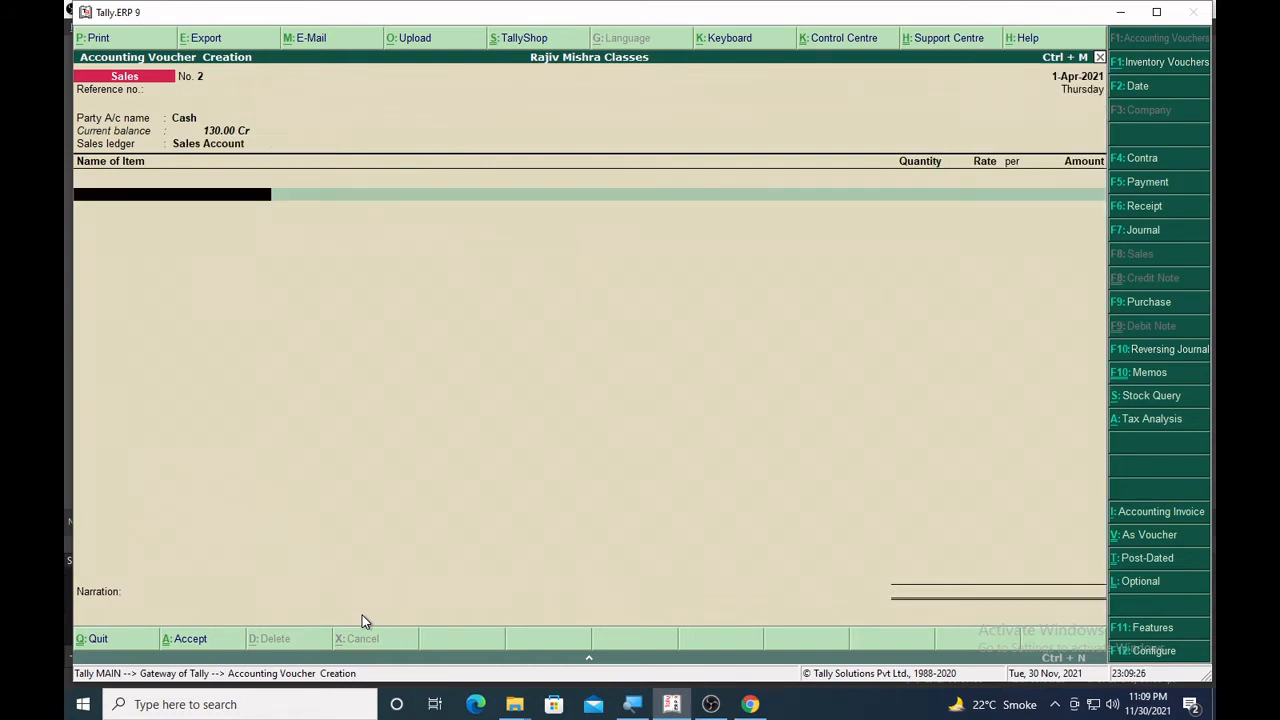
{"action": "type", "text": "So"}
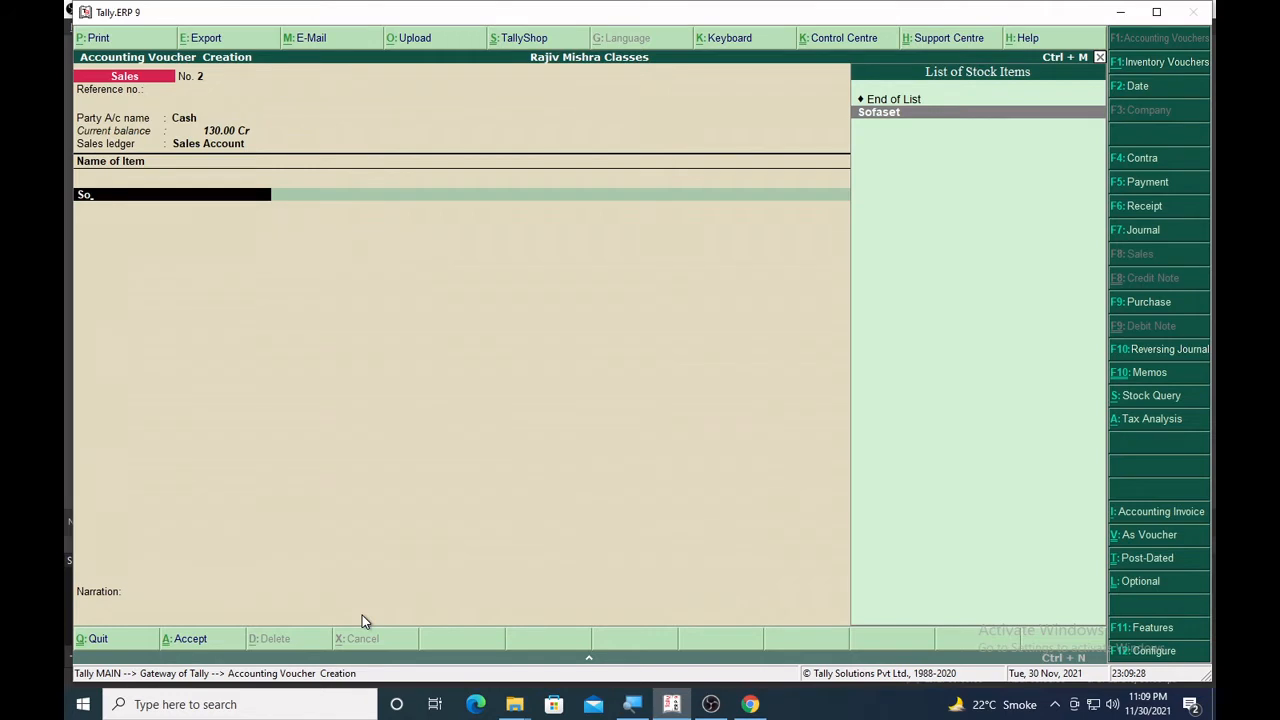
{"action": "type", "text": "fa"}
{"action": "key", "text": "Return"}
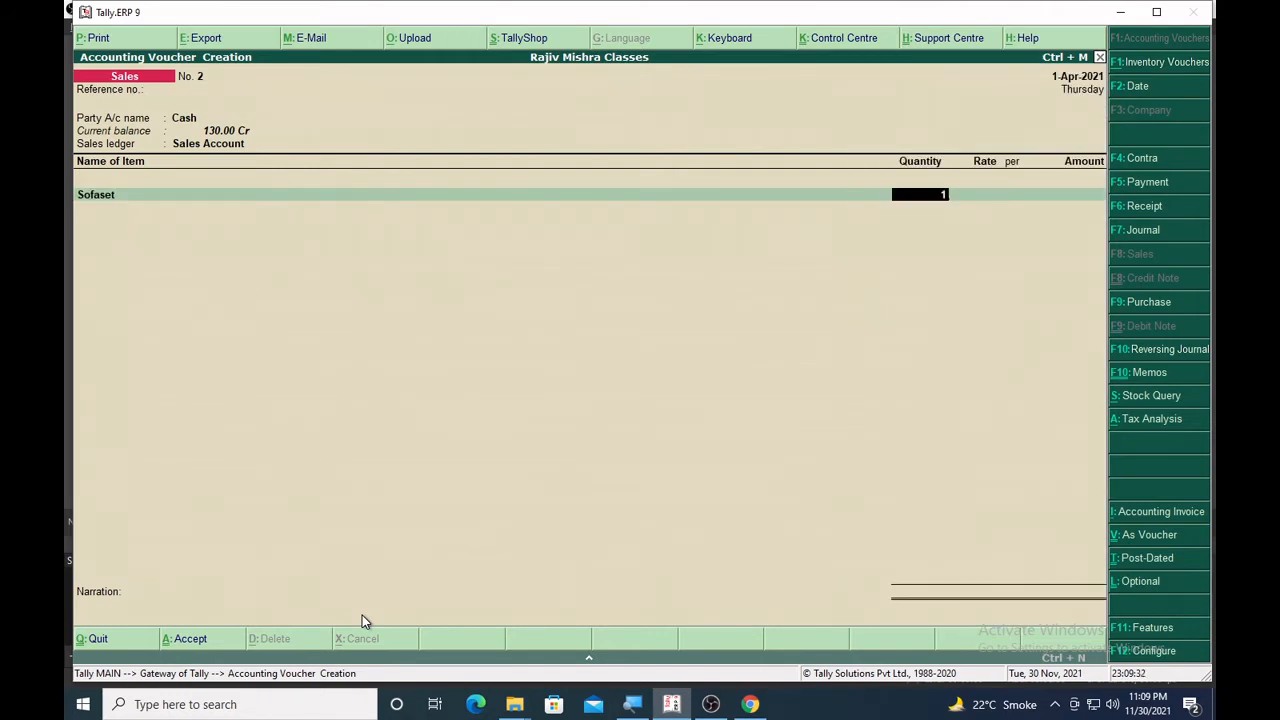
{"action": "type", "text": "1"}
{"action": "key", "text": "Return"}
{"action": "key", "text": "Return"}
{"action": "type", "text": "2"}
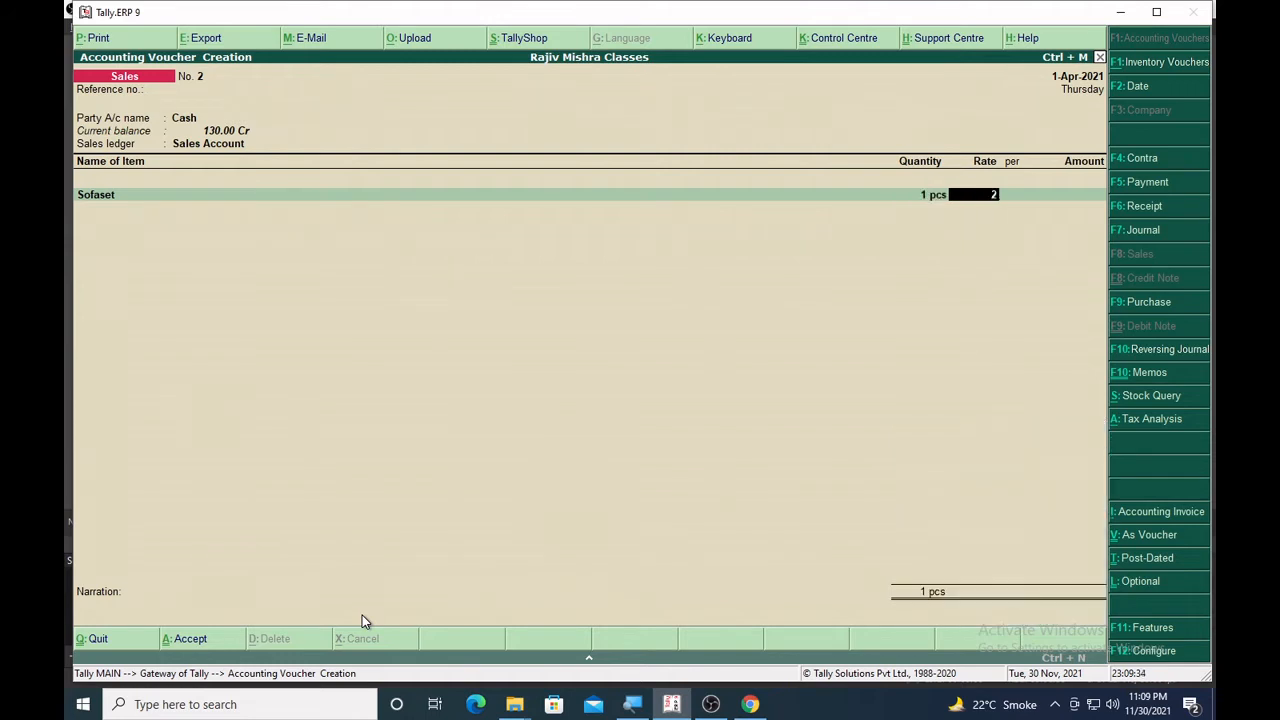
{"action": "type", "text": "5,000"}
{"action": "key", "text": "Return"}
{"action": "key", "text": "Return"}
{"action": "key", "text": "Return"}
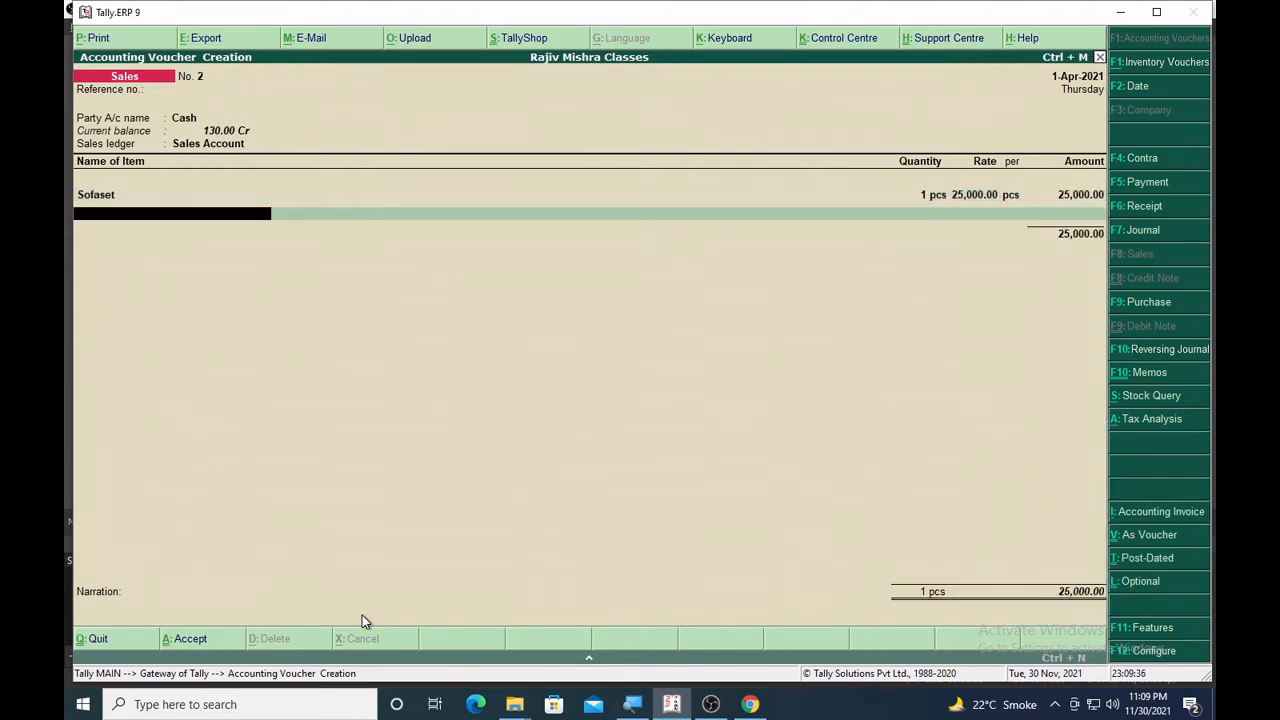
{"action": "key", "text": "Return"}
- Add IGST of 4,500.00 and save voucher No. 2 totalling 29,500.00
{"action": "type", "text": "Igst"}
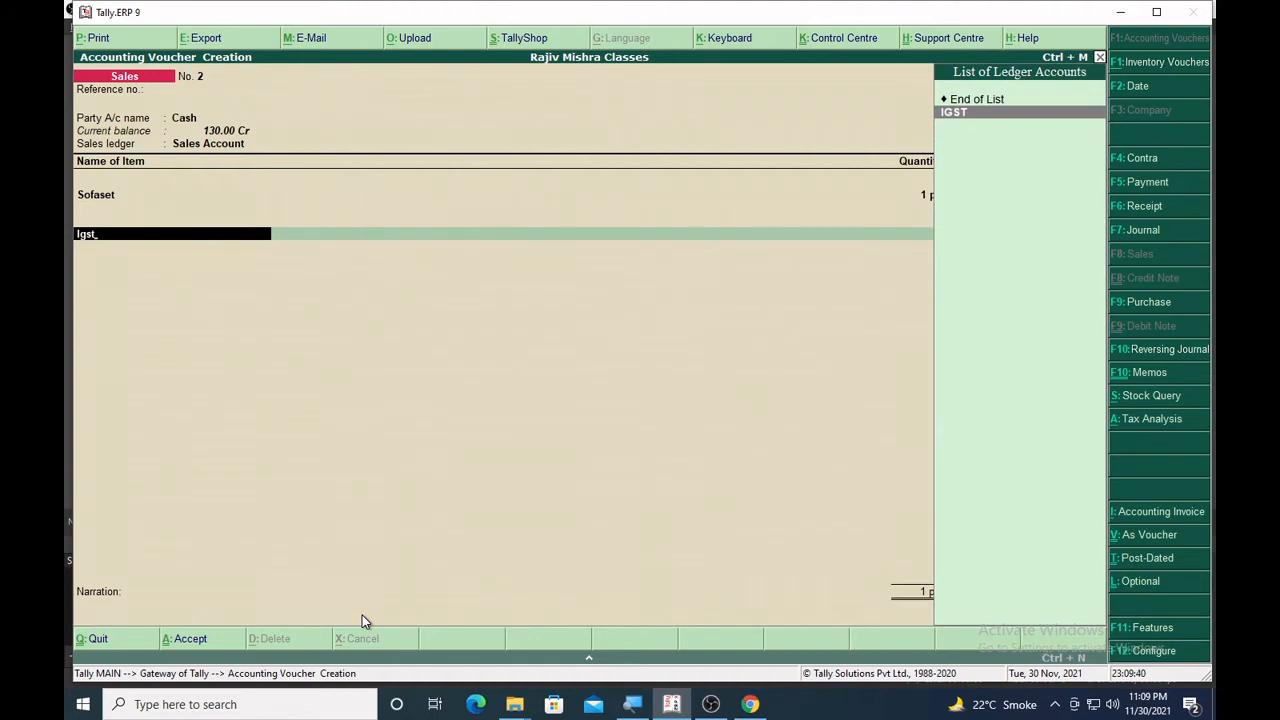
{"action": "key", "text": "Return"}
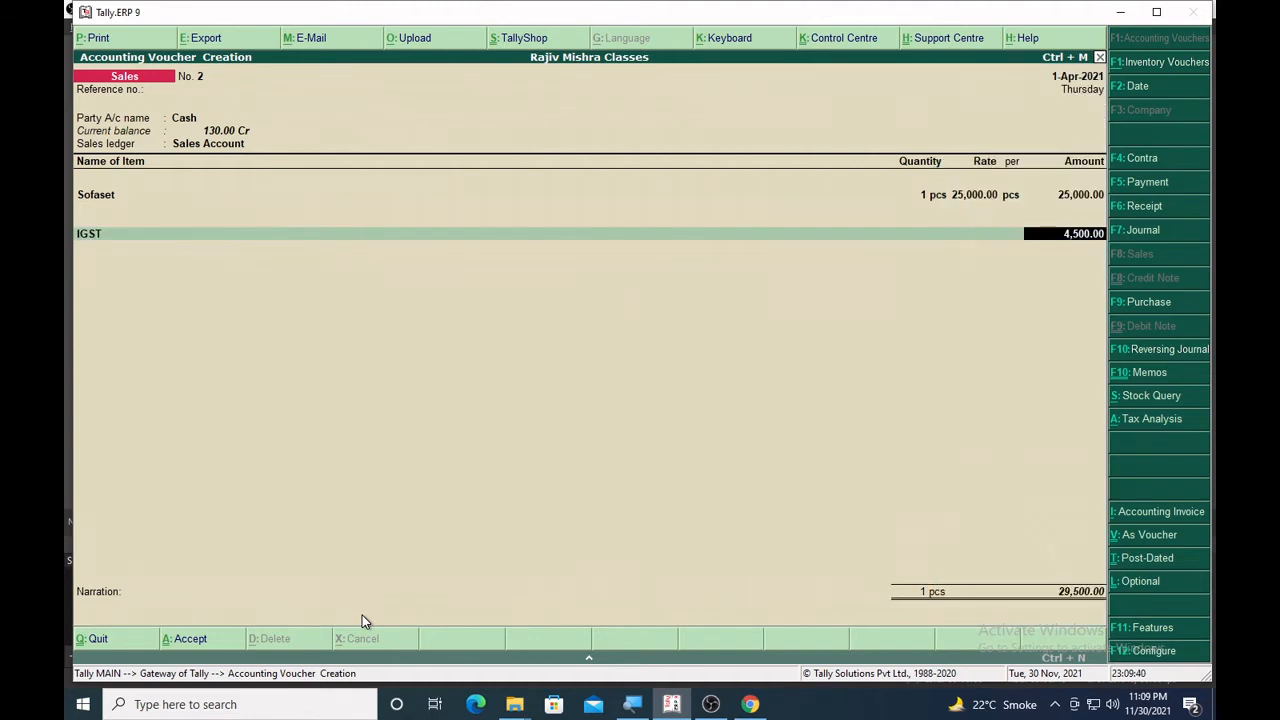
{"action": "key", "text": "Return"}
{"action": "key", "text": "Return"}
{"action": "key", "text": "Return"}
{"action": "key", "text": "Return"}
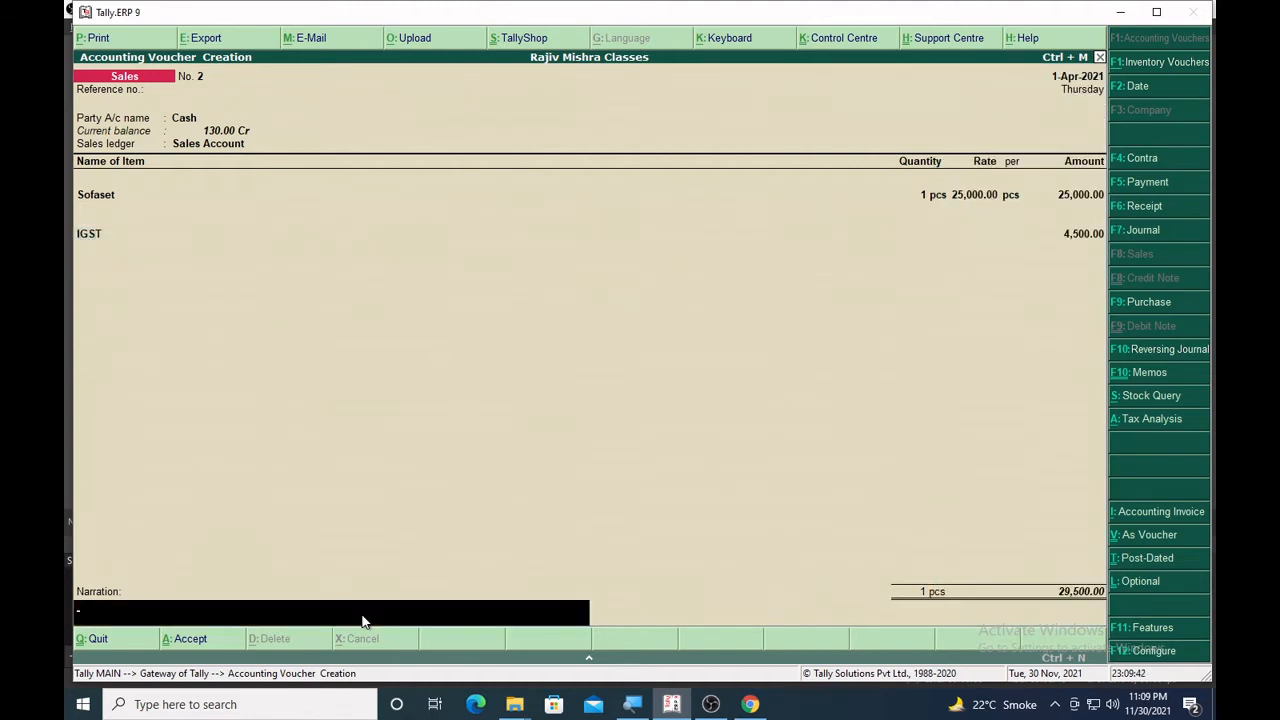
{"action": "key", "text": "Return"}
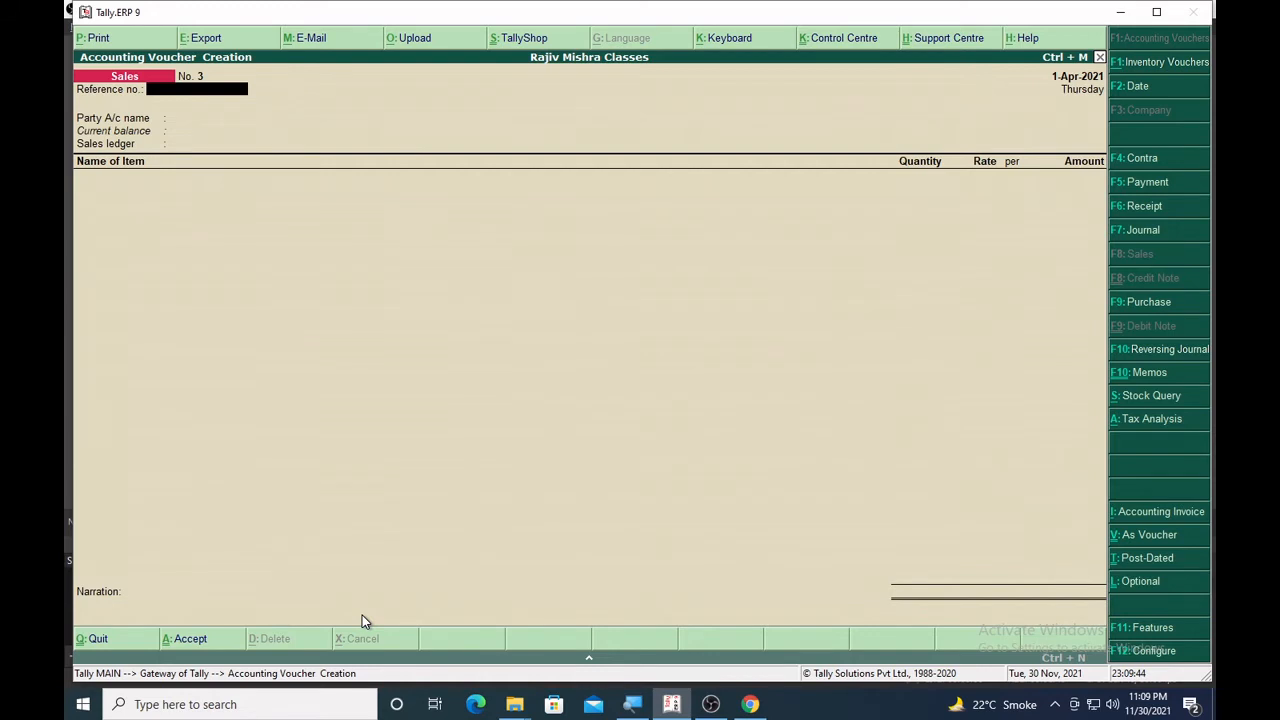
- Create a new party ledger (Alt+C) with the customer's name, grouped under Sundry Debtors
{"action": "key", "text": "Return"}
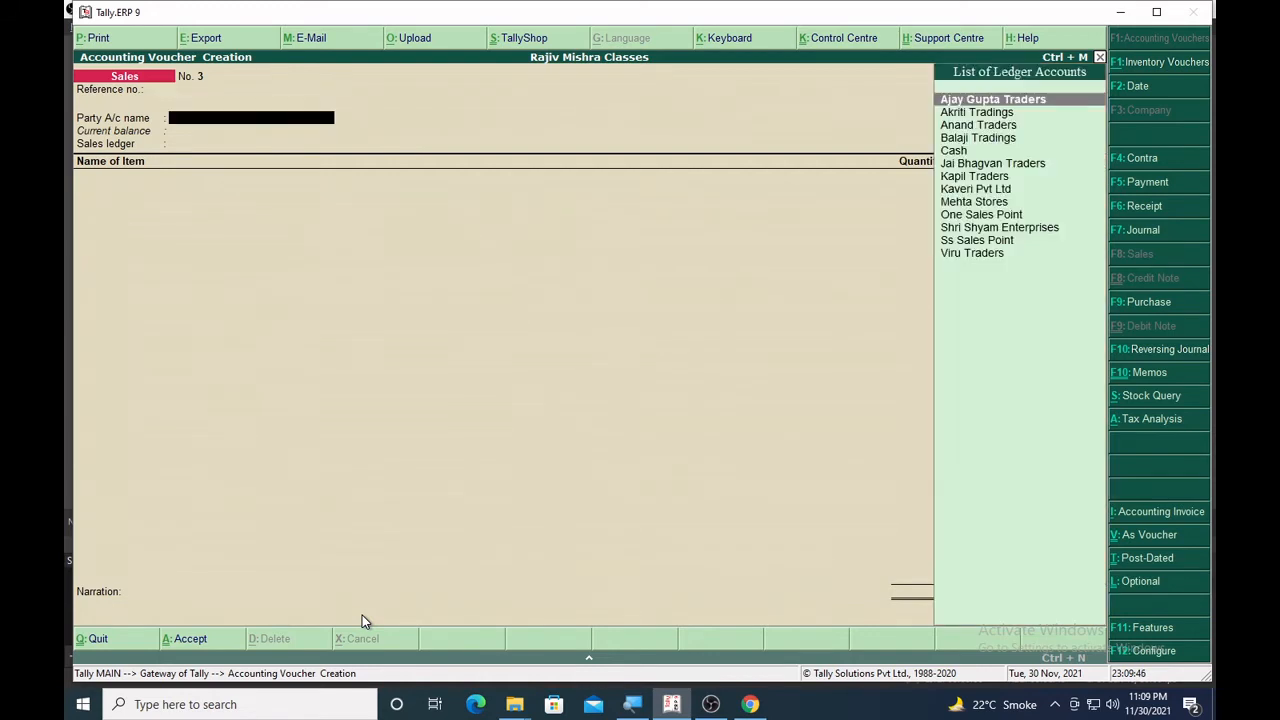
{"action": "key", "text": "alt+c"}
{"action": "type", "text": "Ra"}
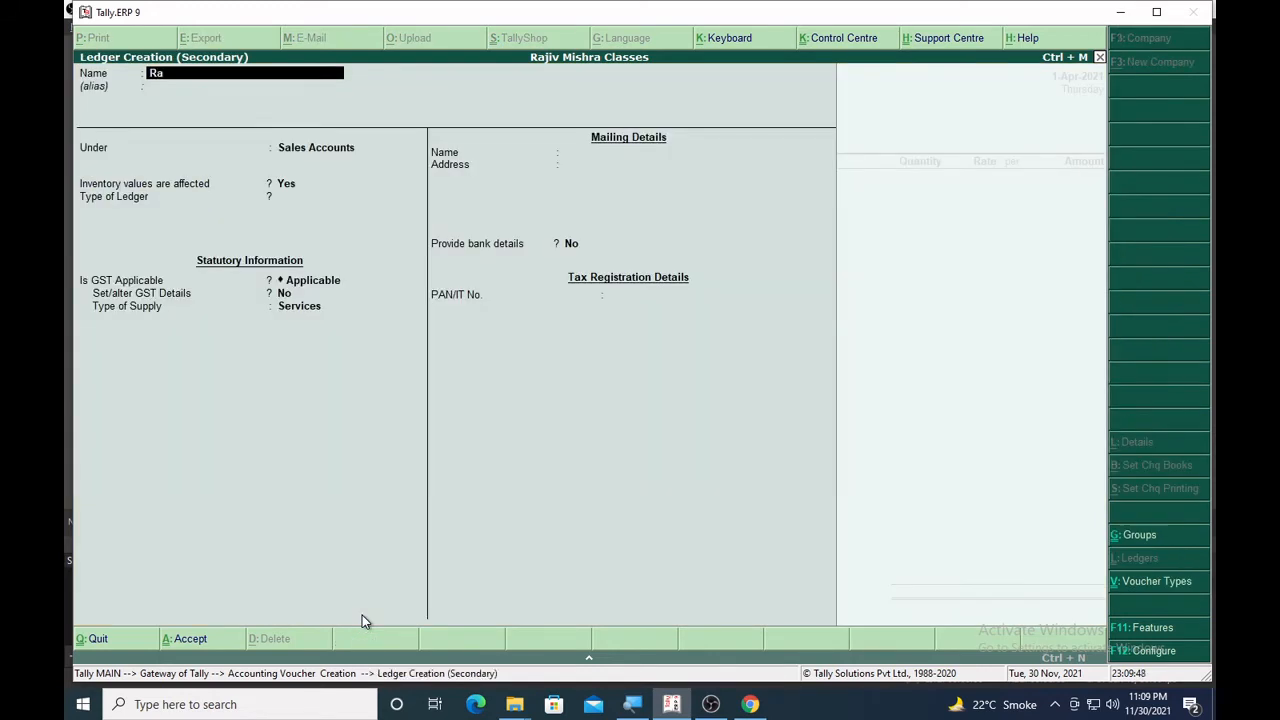
{"action": "type", "text": "j Kumar"}
{"action": "key", "text": "Return"}
{"action": "key", "text": "Return"}
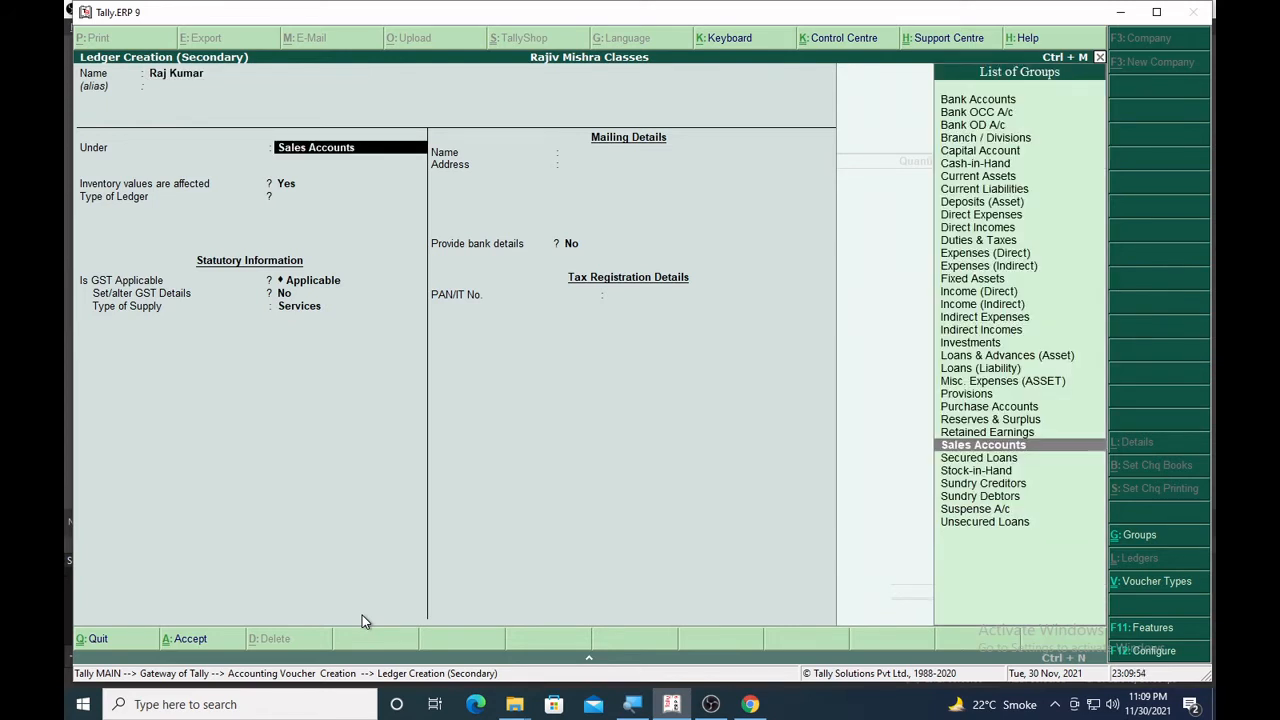
{"action": "type", "text": "Sundry"}
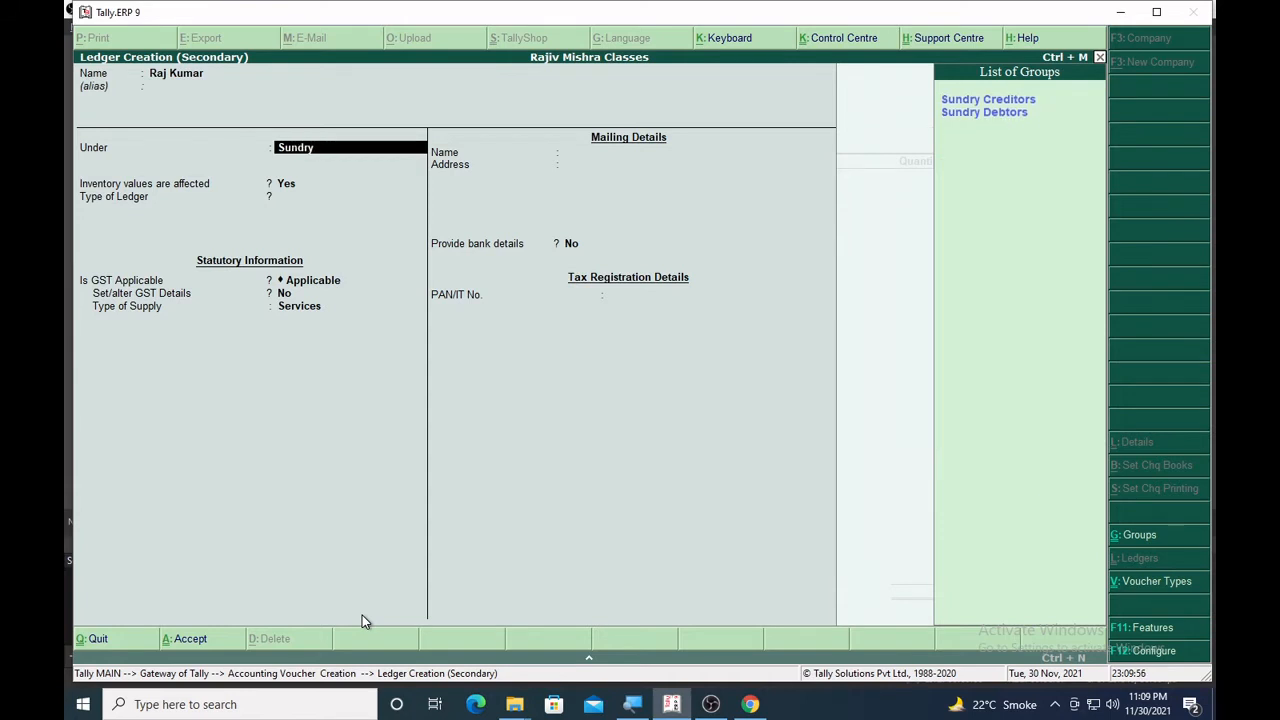
{"action": "key", "text": "Down"}
{"action": "key", "text": "Return"}
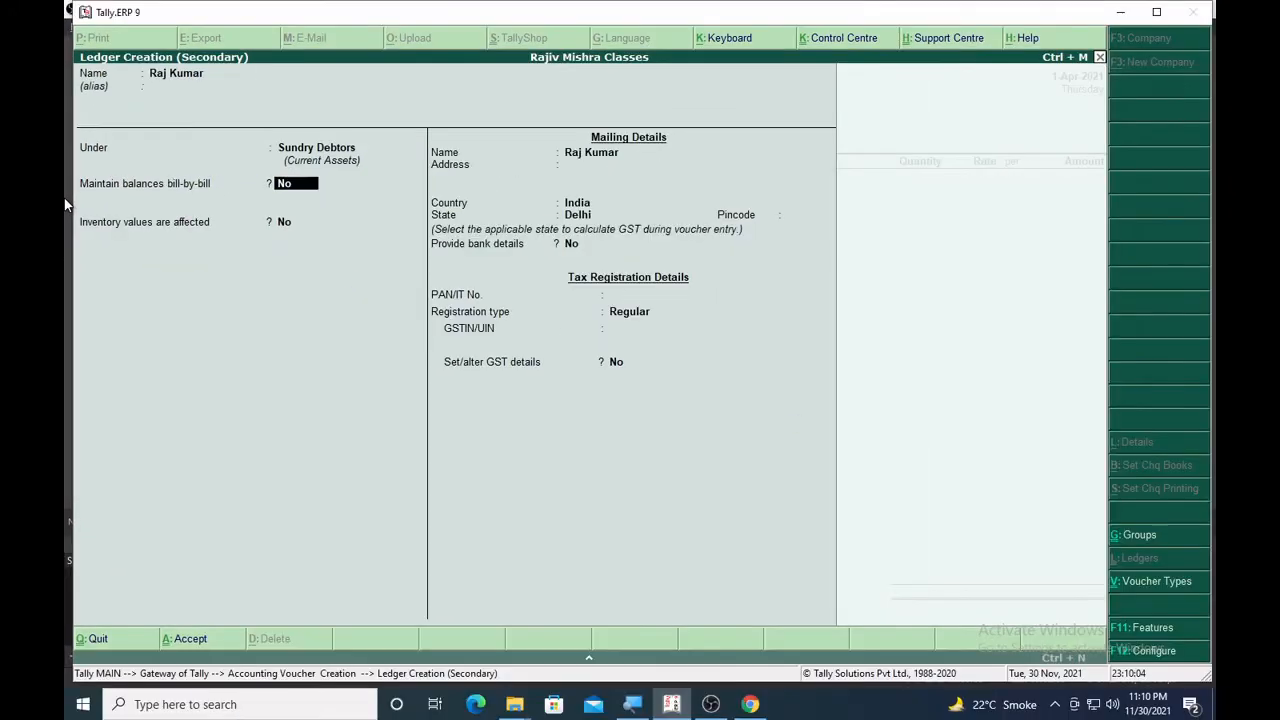
- Set the new ledger's state to Uttarakhand, keep Regular registration, and save the ledger
{"action": "key", "text": "Return"}
{"action": "key", "text": "Return"}
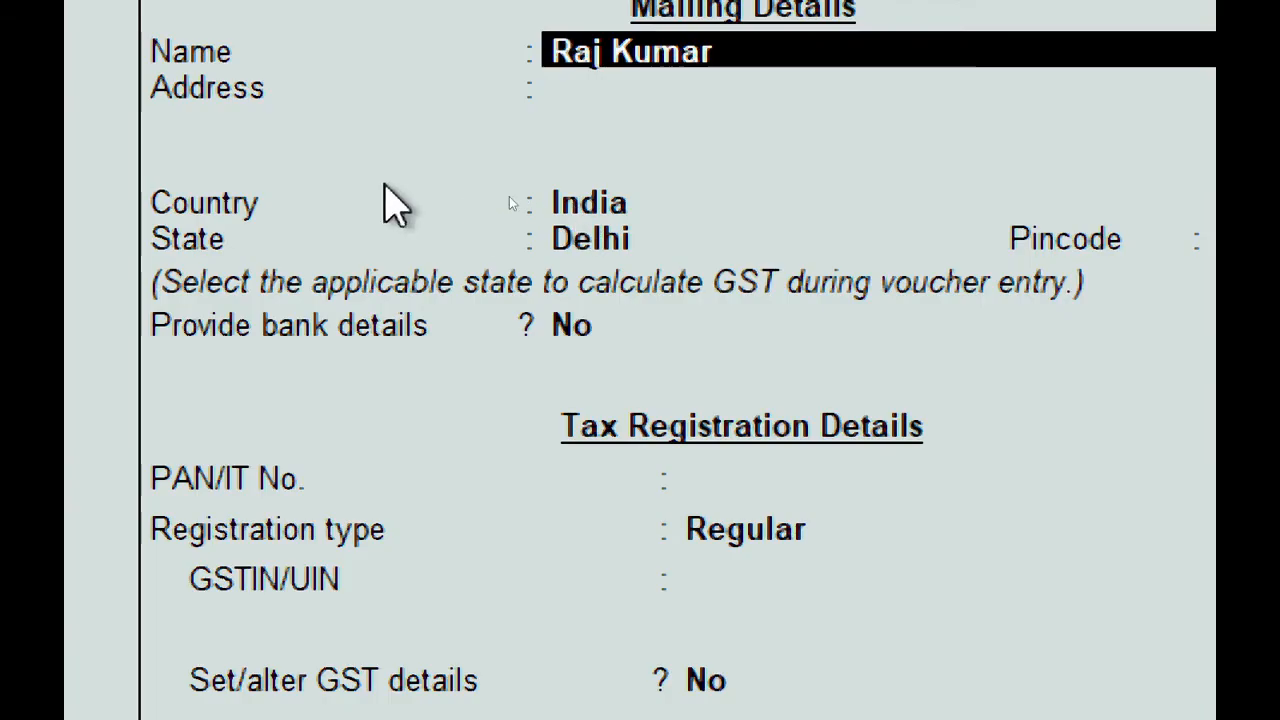
{"action": "key", "text": "Return"}
{"action": "key", "text": "Return"}
{"action": "key", "text": "Return"}
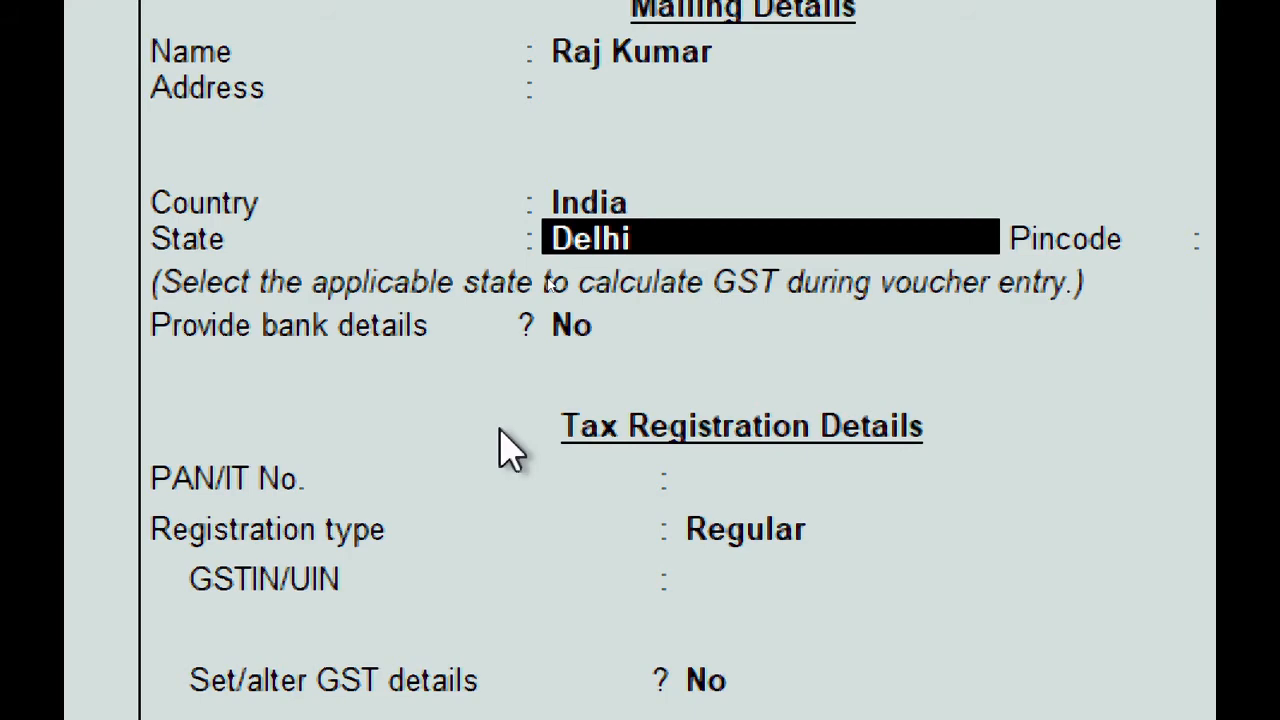
{"action": "type", "text": "Utt"}
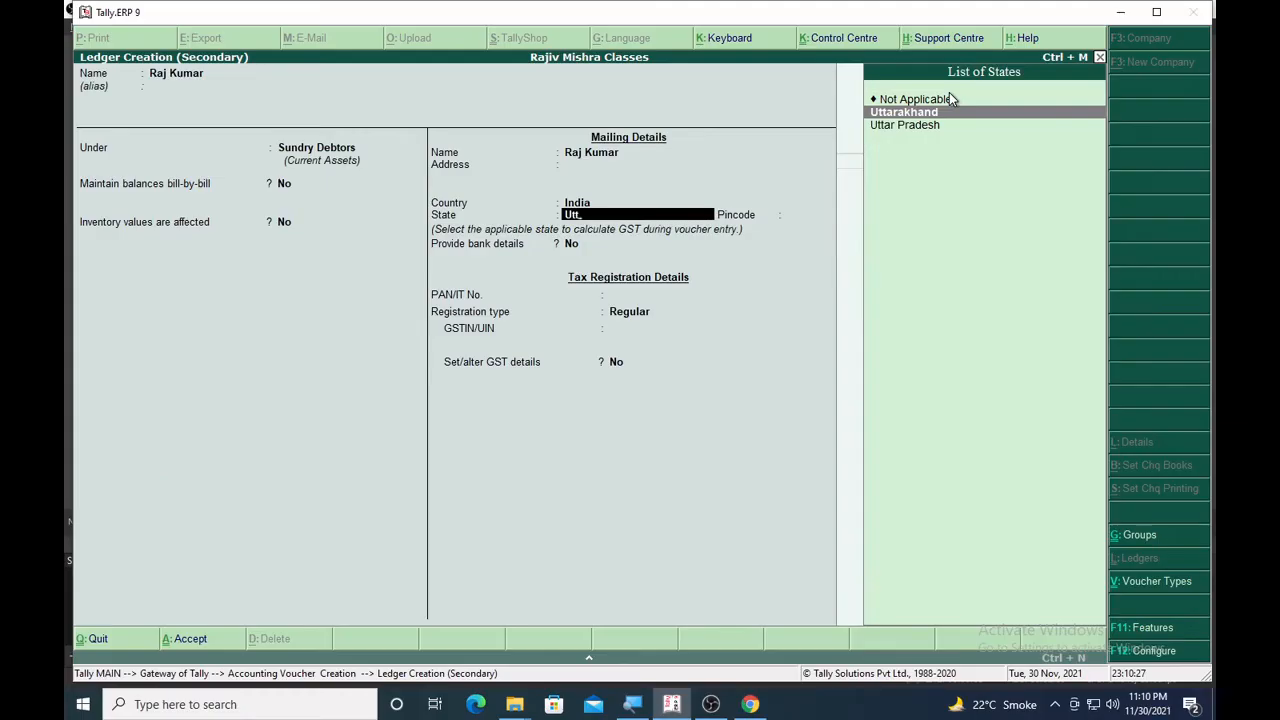
{"action": "key", "text": "Return"}
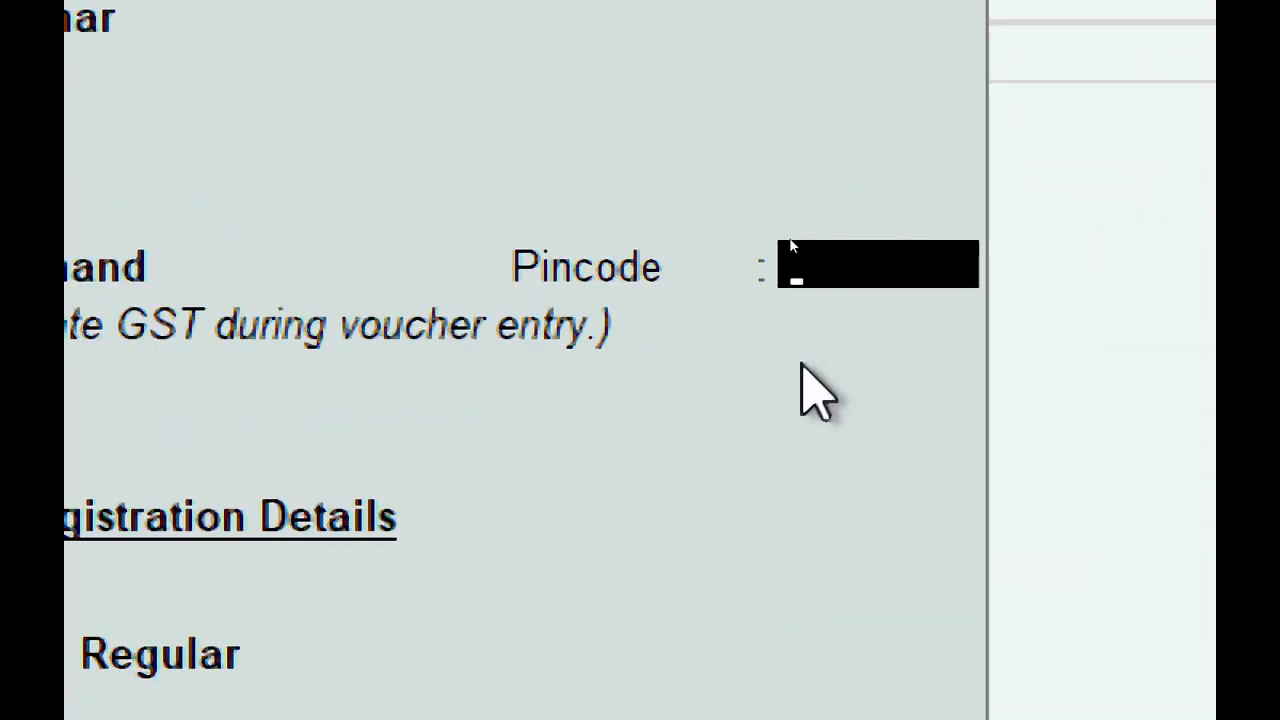
{"action": "key", "text": "Return"}
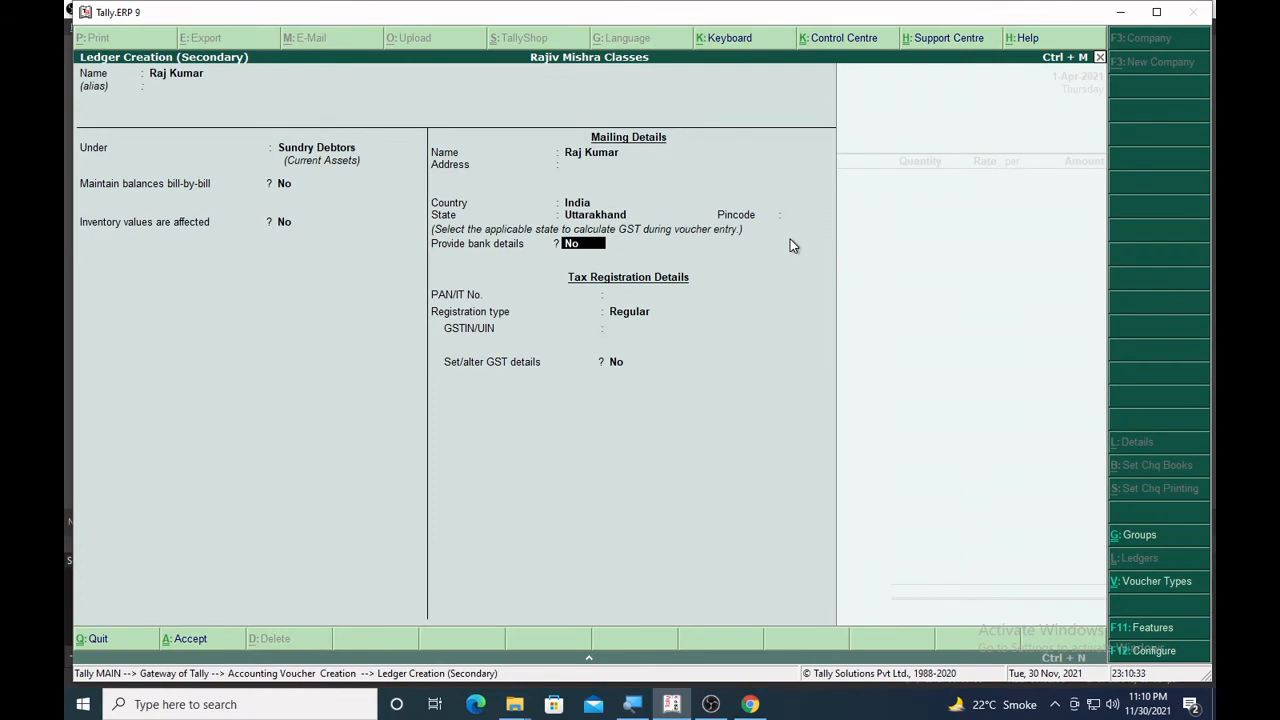
{"action": "key", "text": "Return"}
{"action": "key", "text": "Return"}
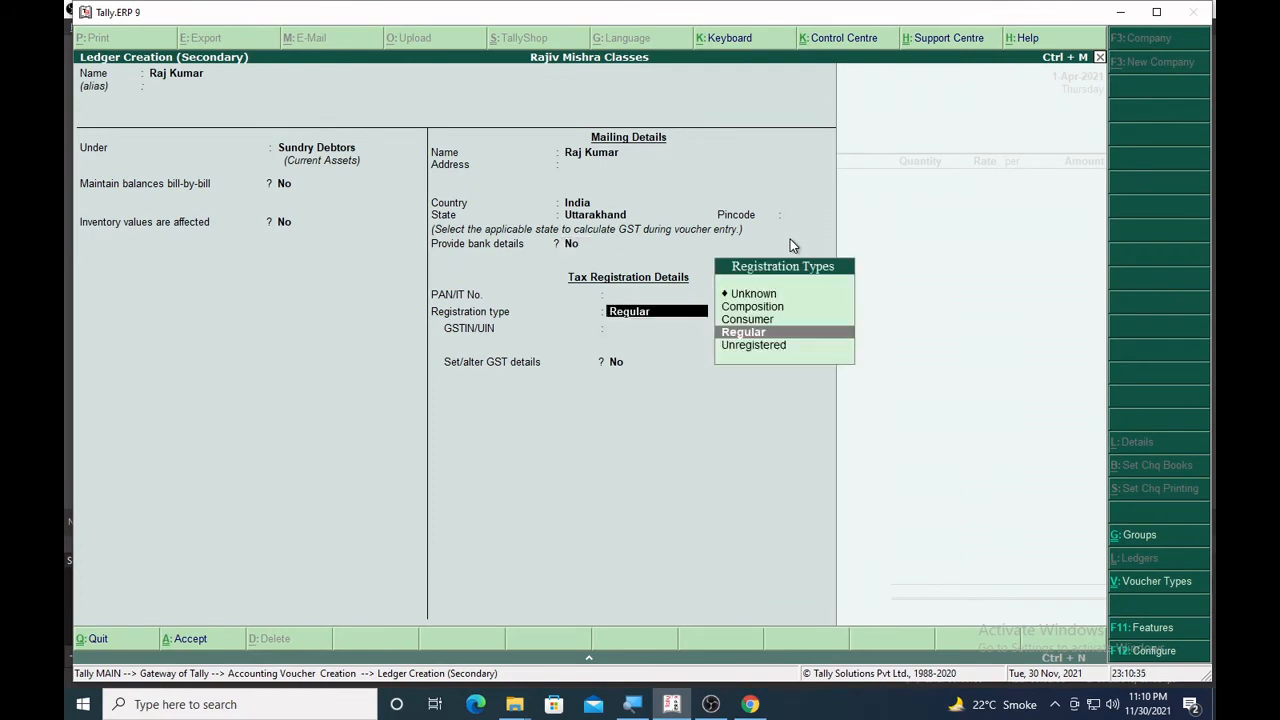
{"action": "key", "text": "Return"}
{"action": "key", "text": "Return"}
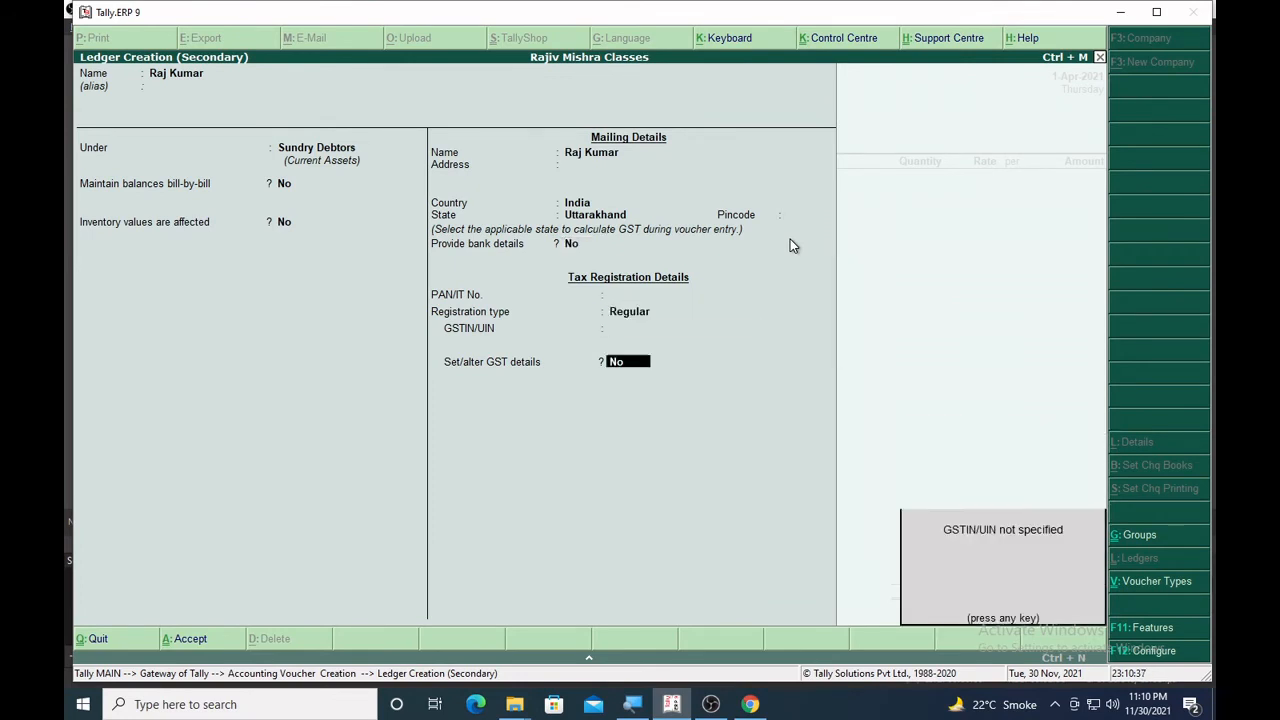
{"action": "key", "text": "Return"}
{"action": "key", "text": "Return"}
{"action": "key", "text": "Return"}
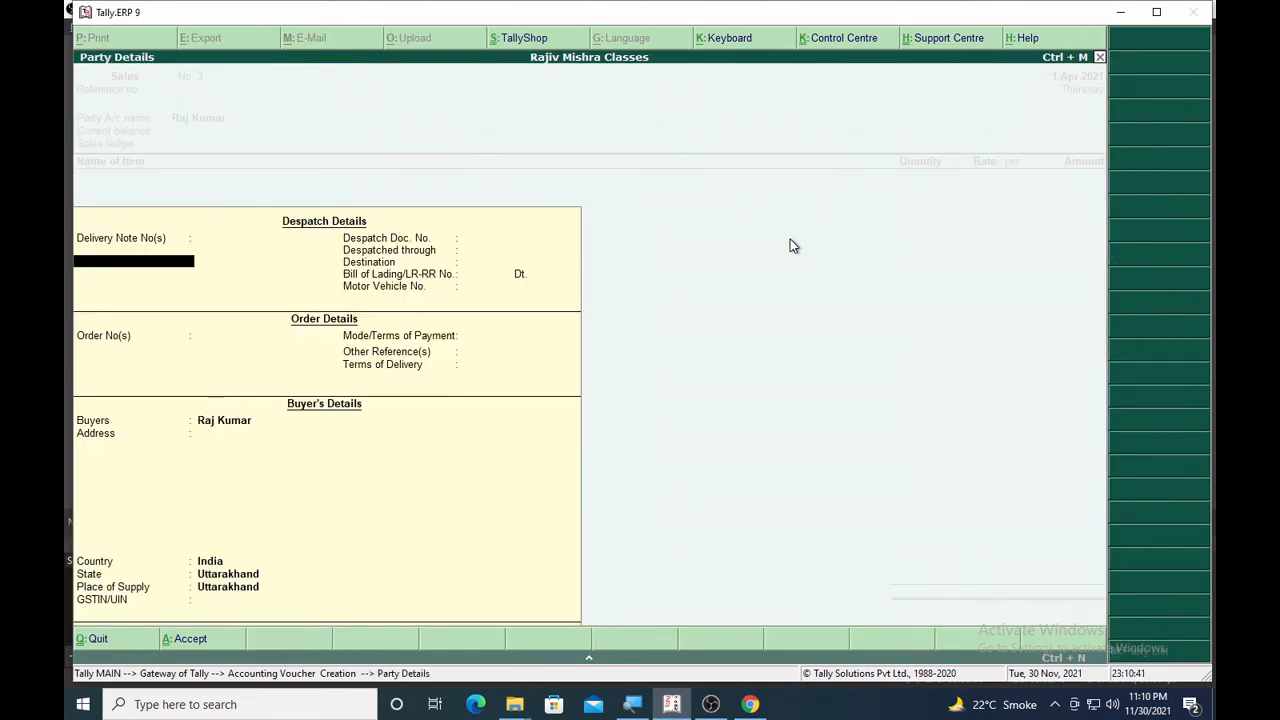
- Enter Sales Account with one Sofaset at 25,000.00 on voucher No. 3
{"action": "key", "text": "ctrl+a"}
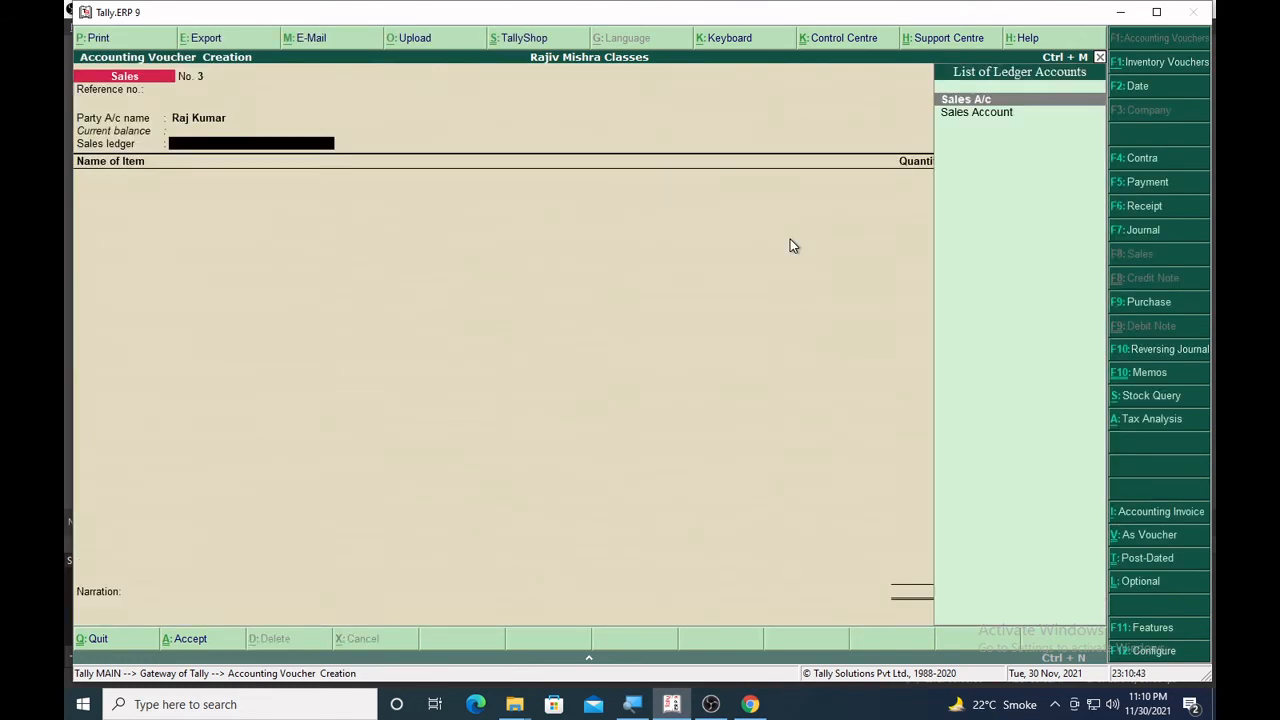
{"action": "key", "text": "Down"}
{"action": "key", "text": "Return"}
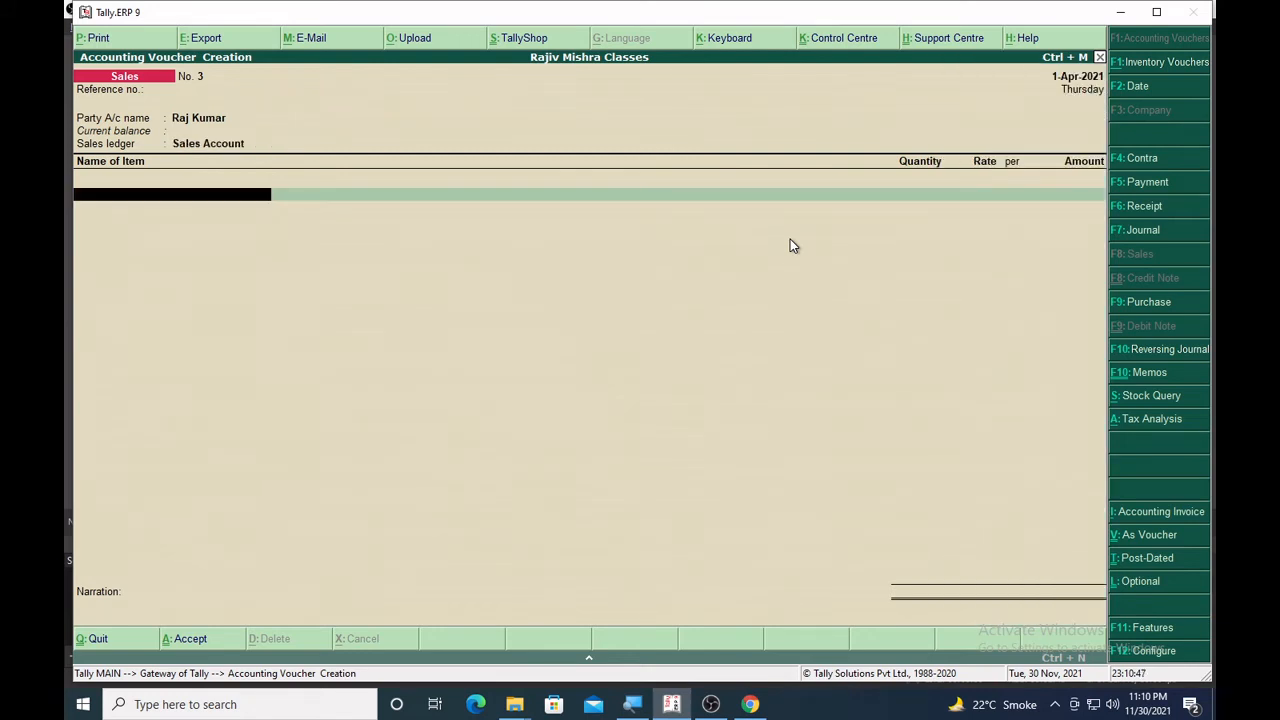
{"action": "type", "text": "sof"}
{"action": "key", "text": "Return"}
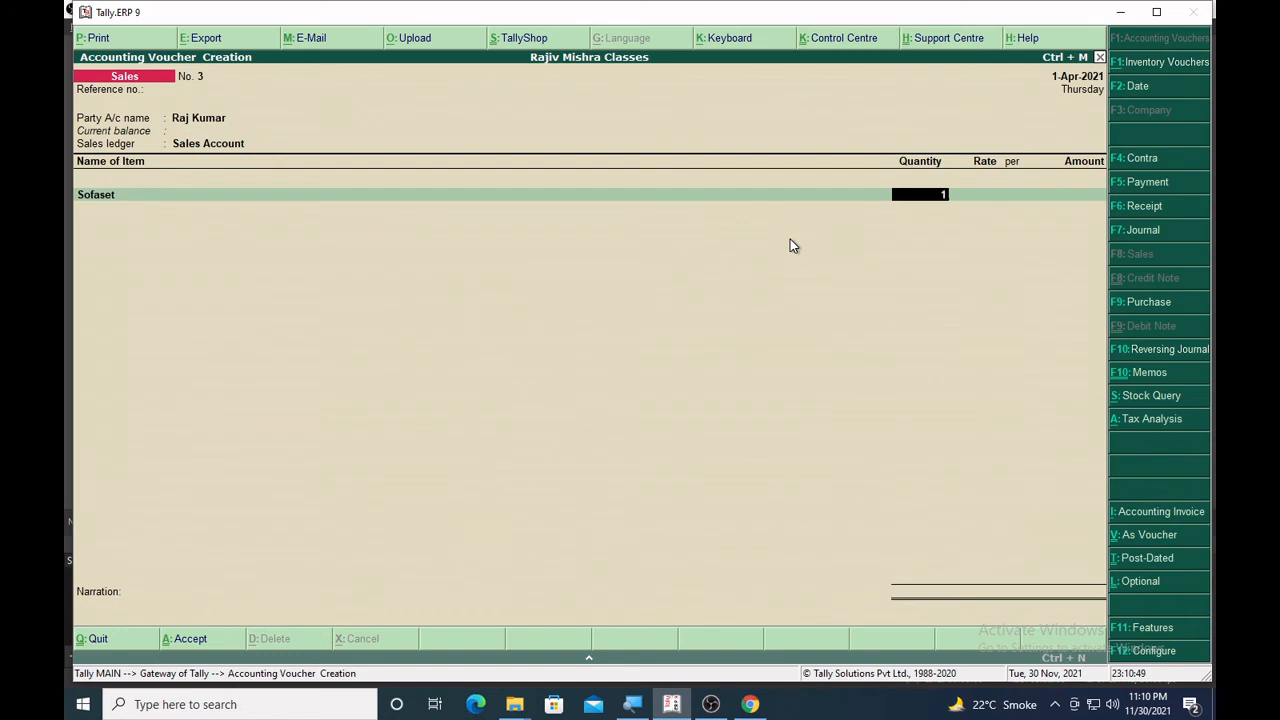
{"action": "type", "text": "1"}
{"action": "key", "text": "Return"}
{"action": "key", "text": "Return"}
{"action": "key", "text": "Return"}
{"action": "key", "text": "Return"}
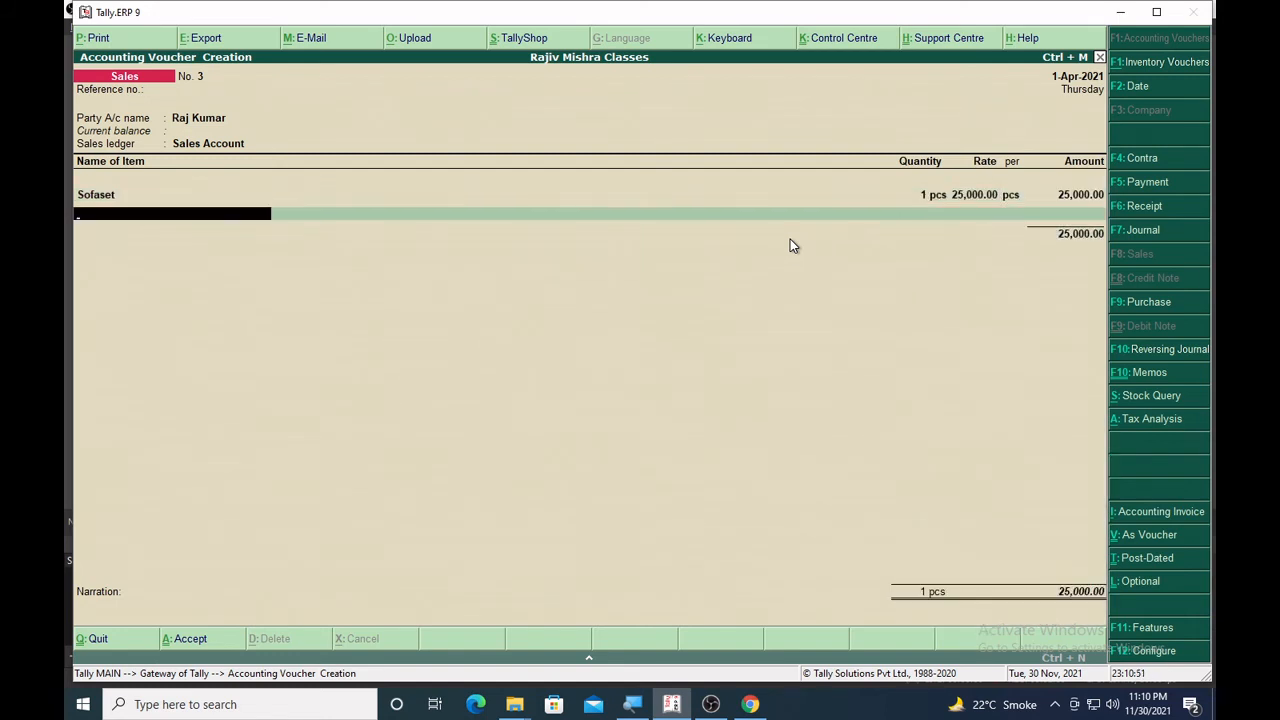
- Add IGST of 4,500.00 and save voucher No. 3
{"action": "type", "text": "Igst"}
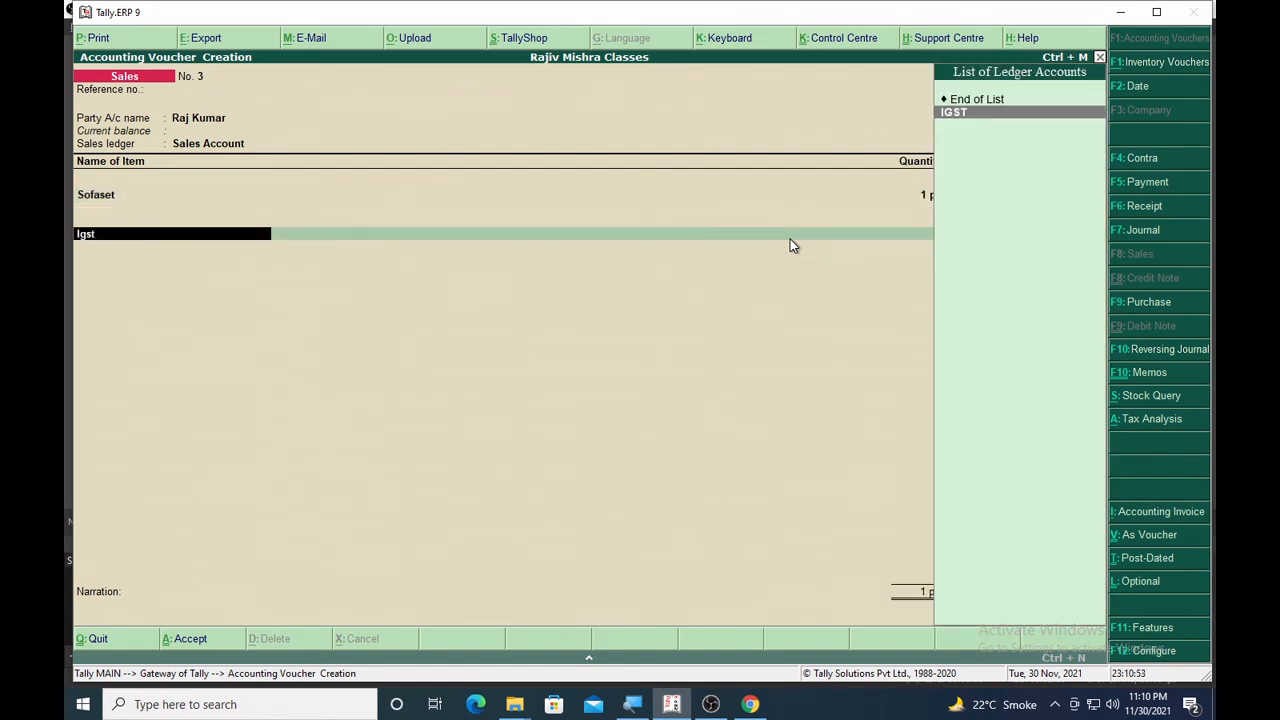
{"action": "key", "text": "Return"}
{"action": "key", "text": "Return"}
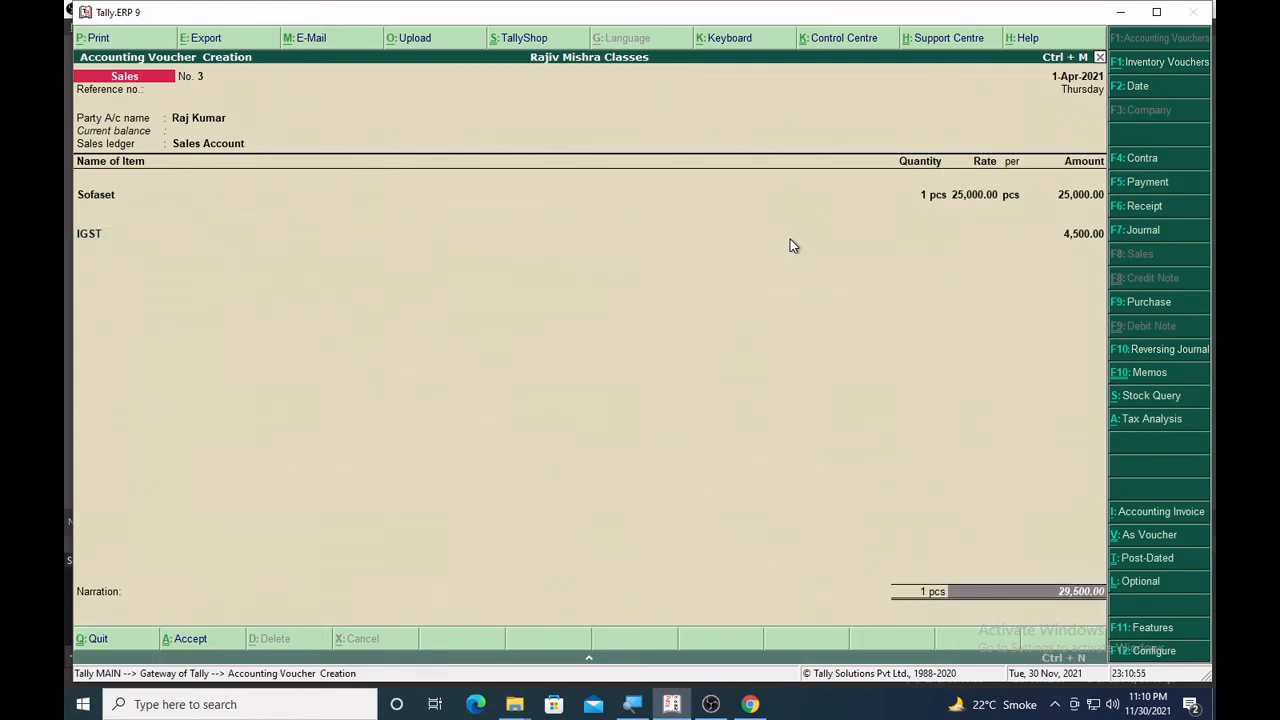
{"action": "key", "text": "Return"}
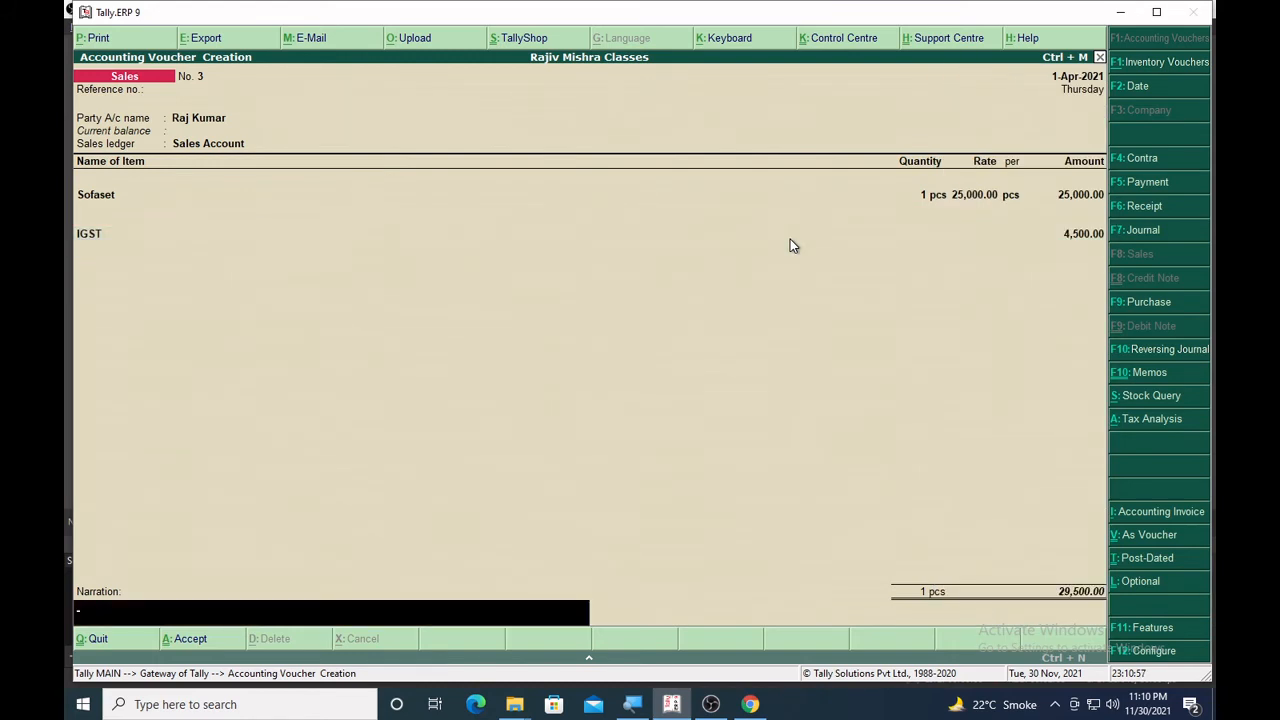
{"action": "key", "text": "Return"}
{"action": "key", "text": "Return"}
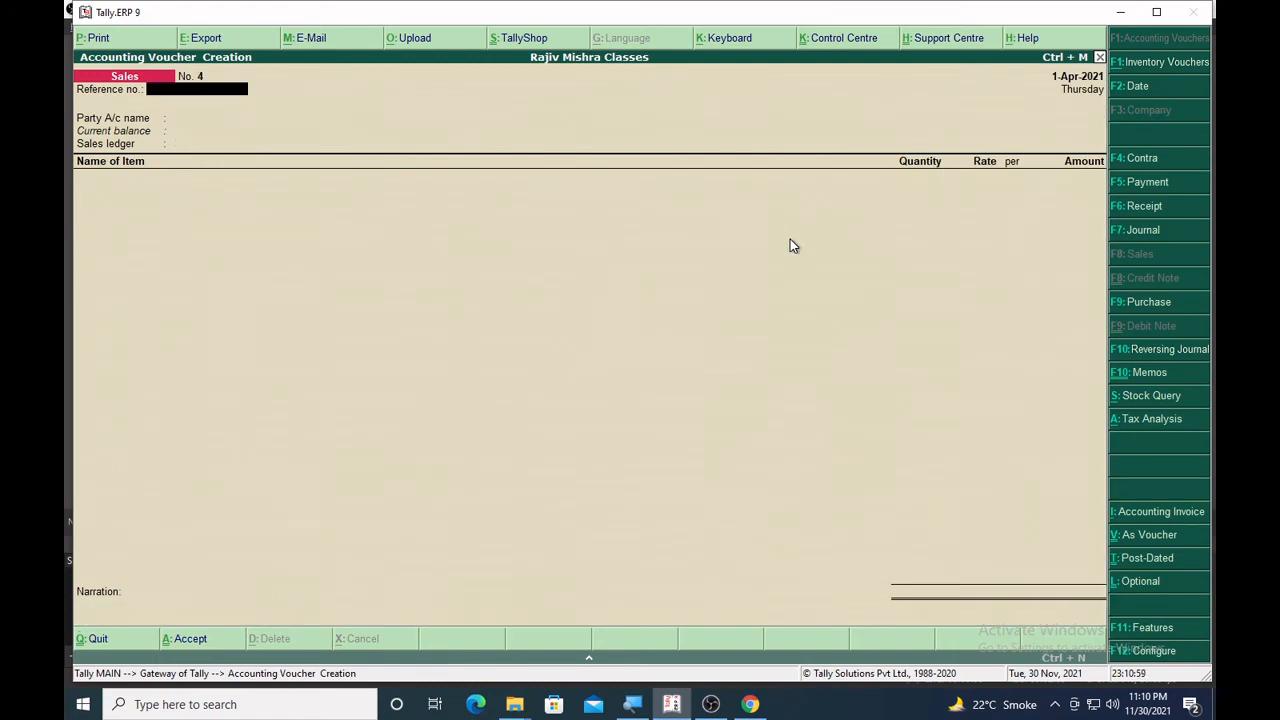
{"action": "key", "text": "Return"}
- Set Cash as the party account and enter the buyer's full name
{"action": "type", "text": "Cash"}
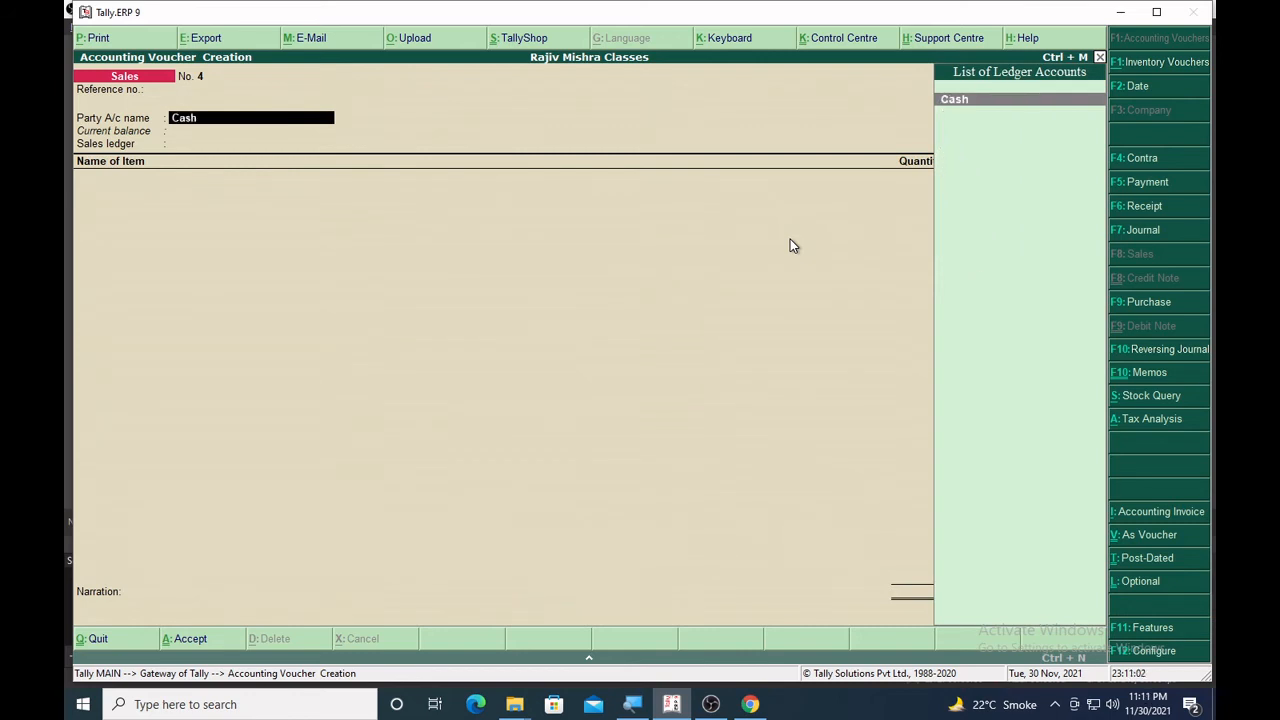
{"action": "key", "text": "Return"}
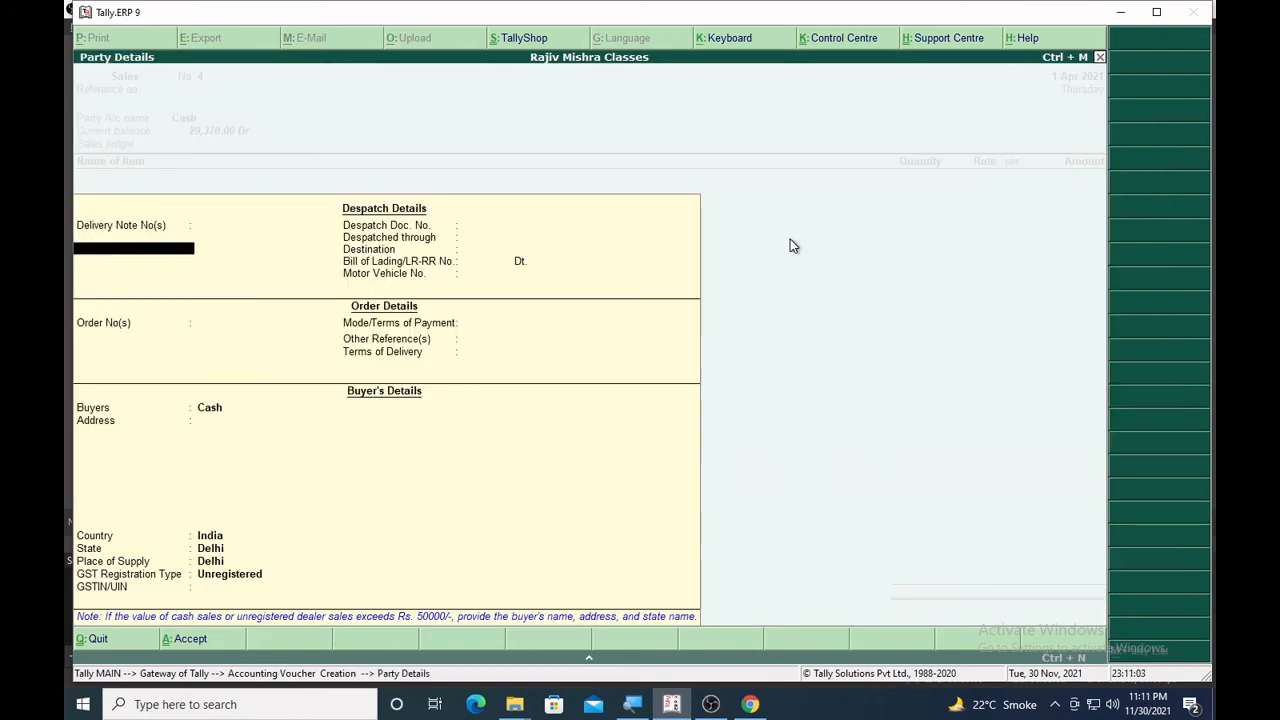
{"action": "key", "text": "Return"}
{"action": "key", "text": "Return"}
{"action": "key", "text": "Return"}
{"action": "key", "text": "Return"}
{"action": "key", "text": "Return"}
{"action": "key", "text": "Return"}
{"action": "key", "text": "Return"}
{"action": "key", "text": "Return"}
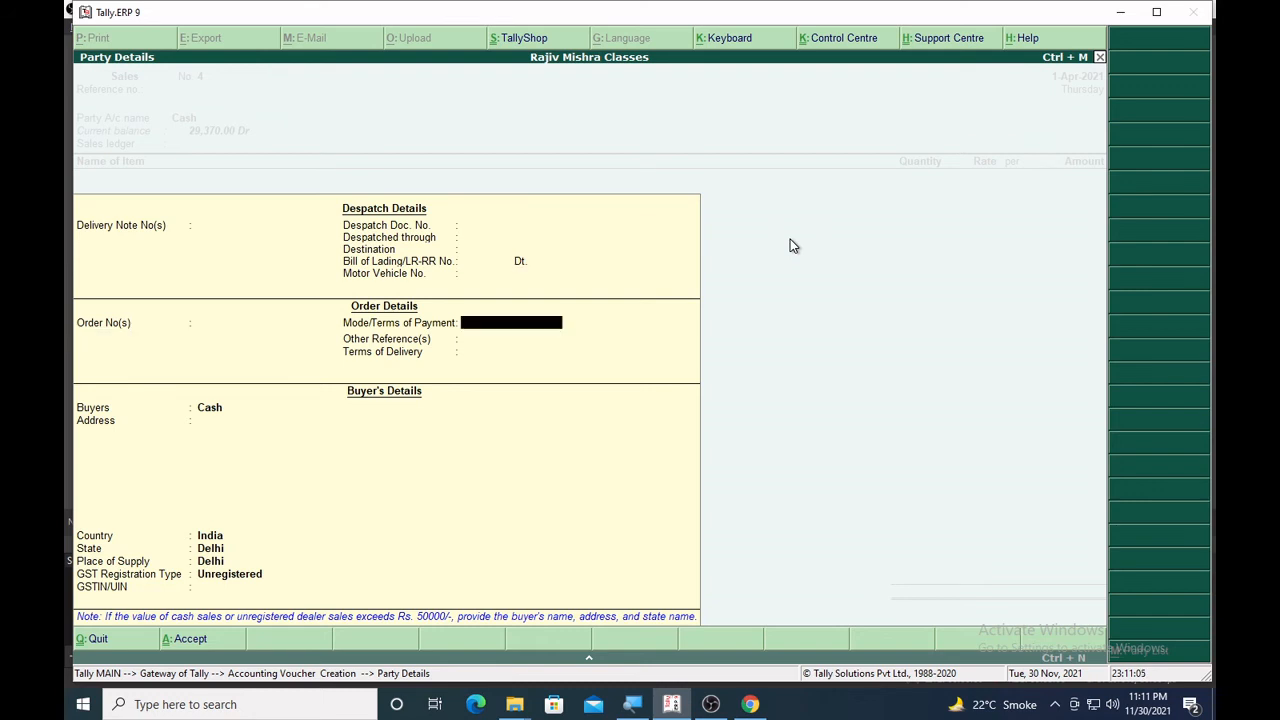
{"action": "key", "text": "Return"}
{"action": "key", "text": "Return"}
{"action": "key", "text": "Return"}
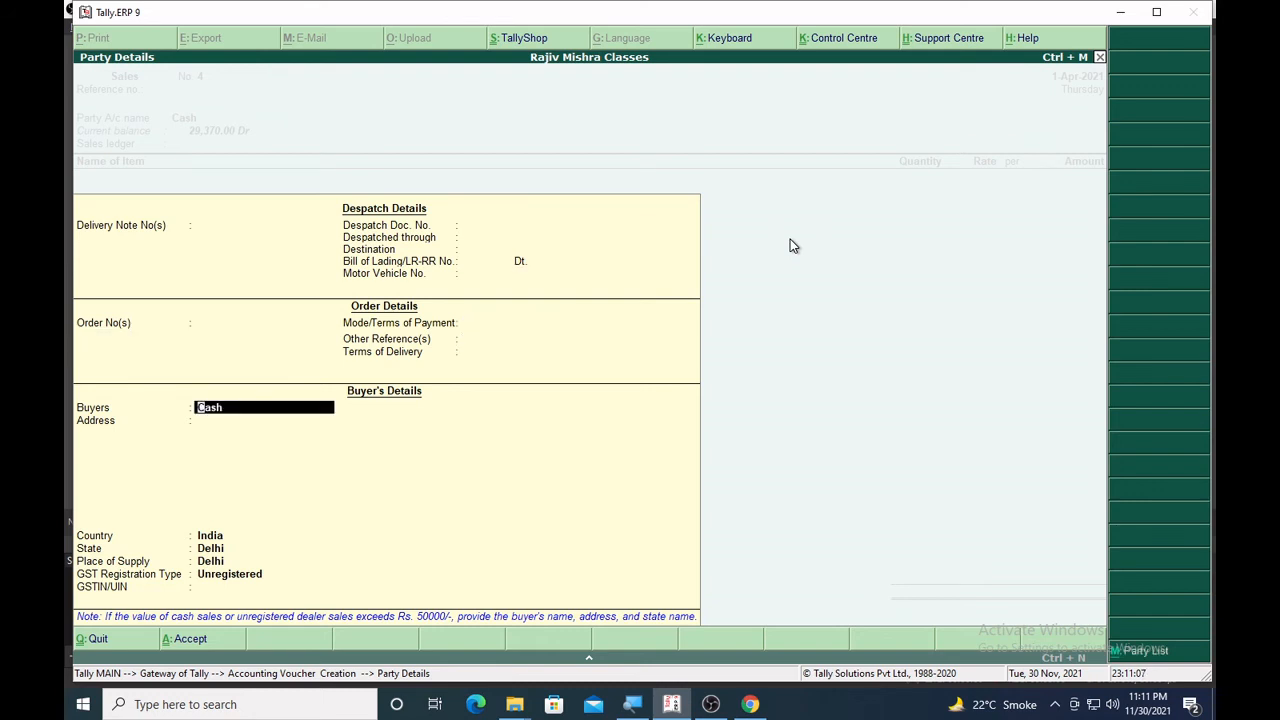
{"action": "type", "text": "Kunal Mishra"}
{"action": "key", "text": "Return"}
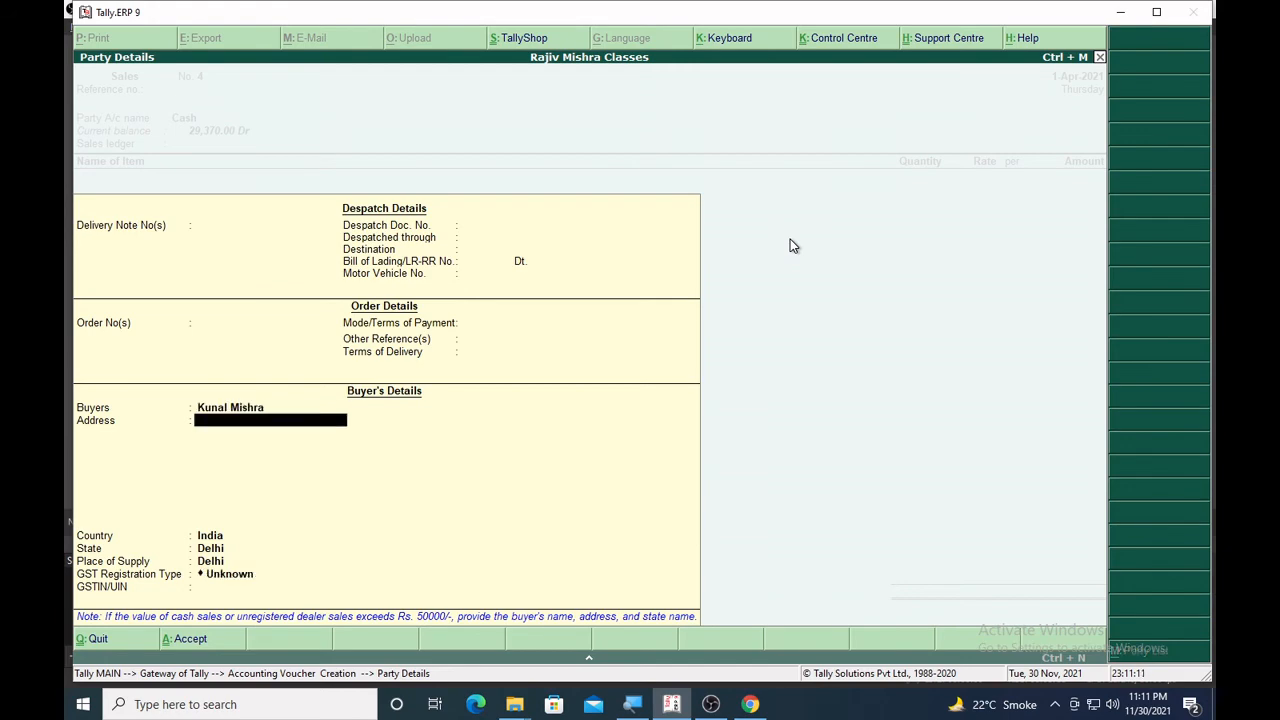
- Set state and place of supply to Maharashtra with Regular GST registration
{"action": "key", "text": "Return"}
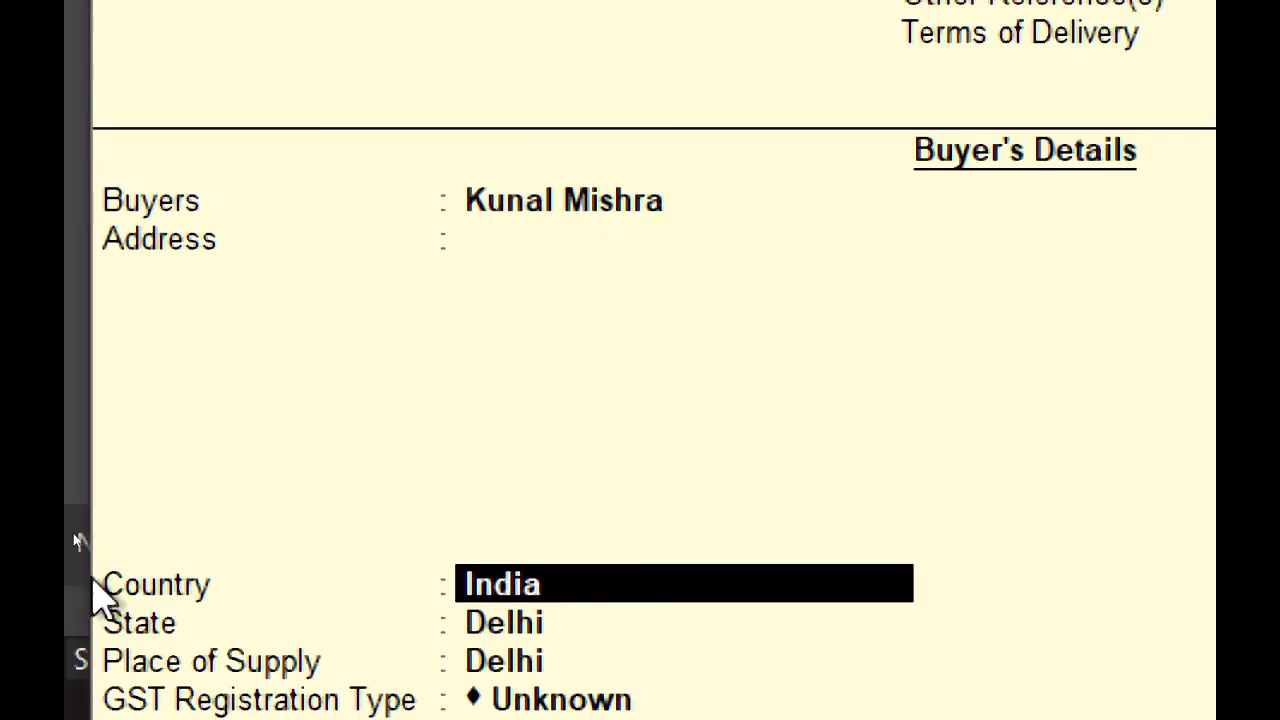
{"action": "key", "text": "Return"}
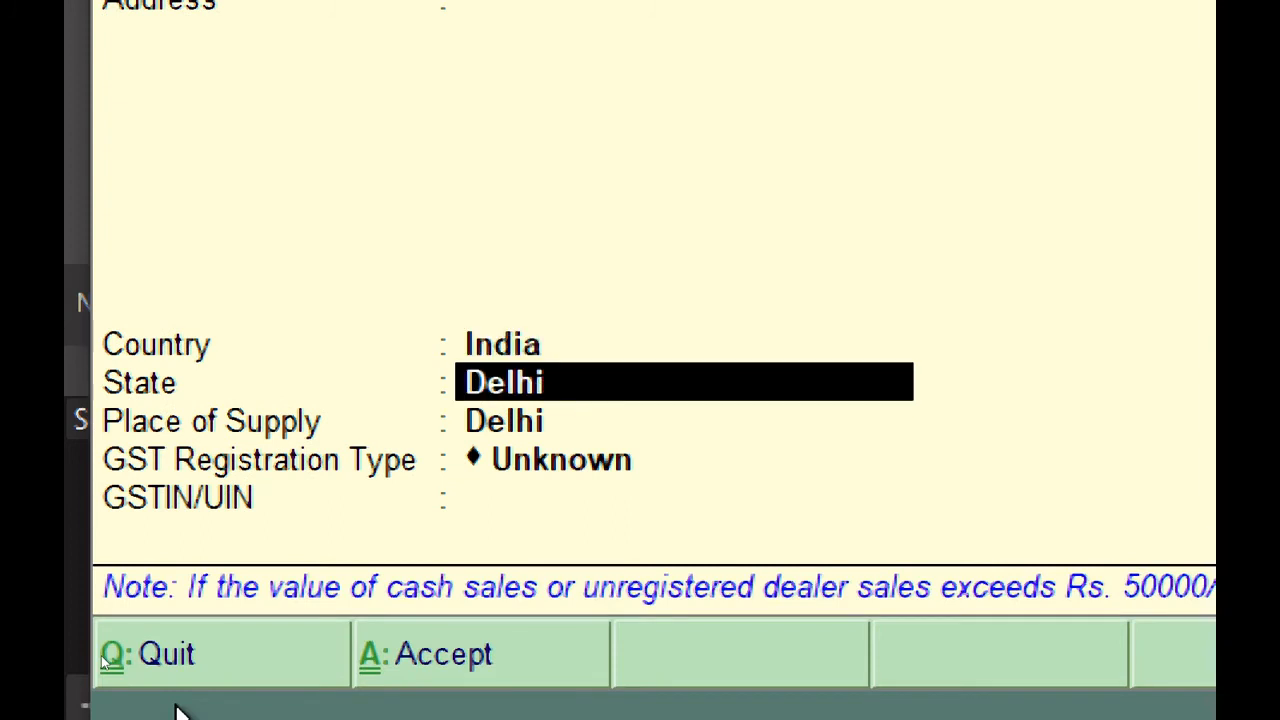
{"action": "type", "text": "Maha"}
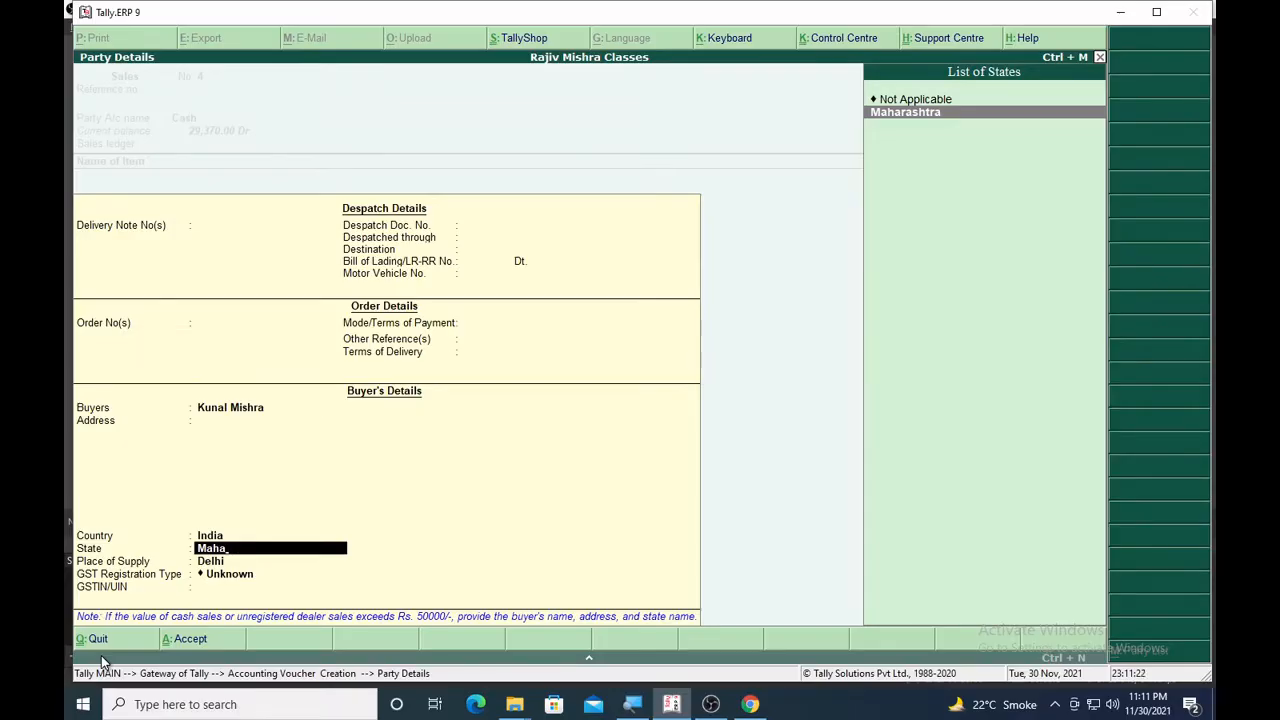
{"action": "key", "text": "Return"}
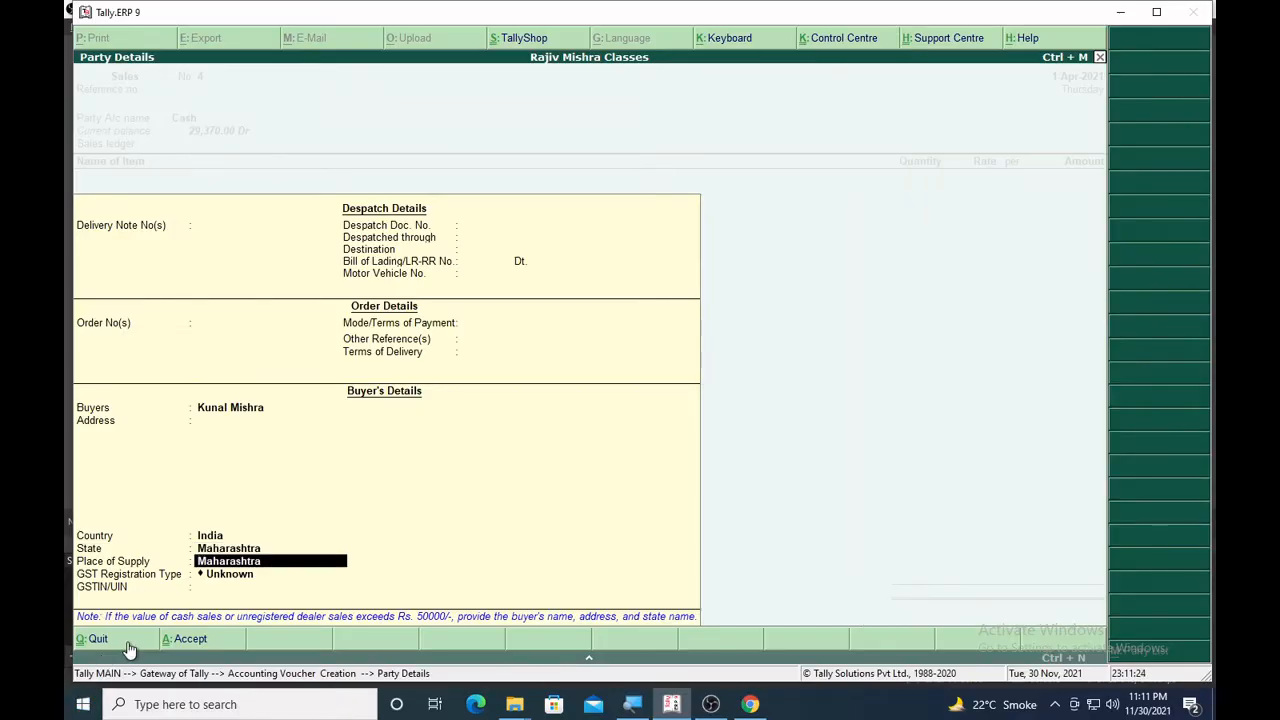
{"action": "key", "text": "Return"}
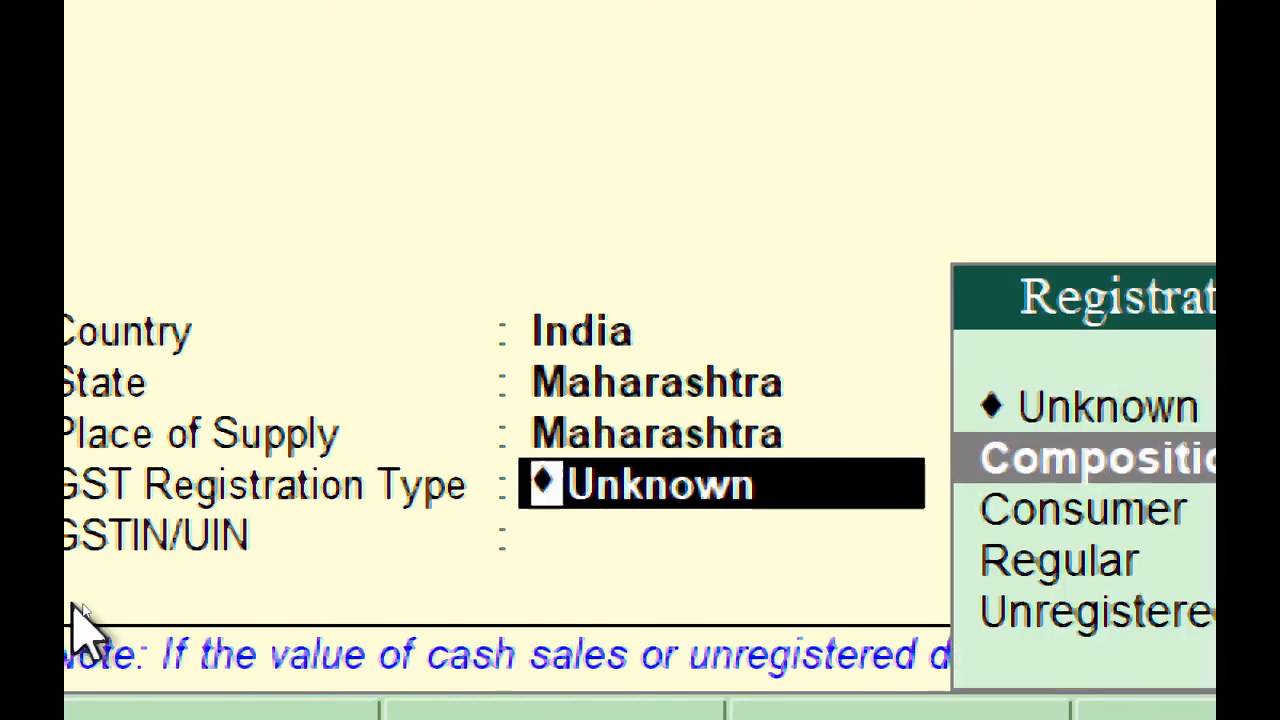
{"action": "key", "text": "Down"}
{"action": "key", "text": "Down"}
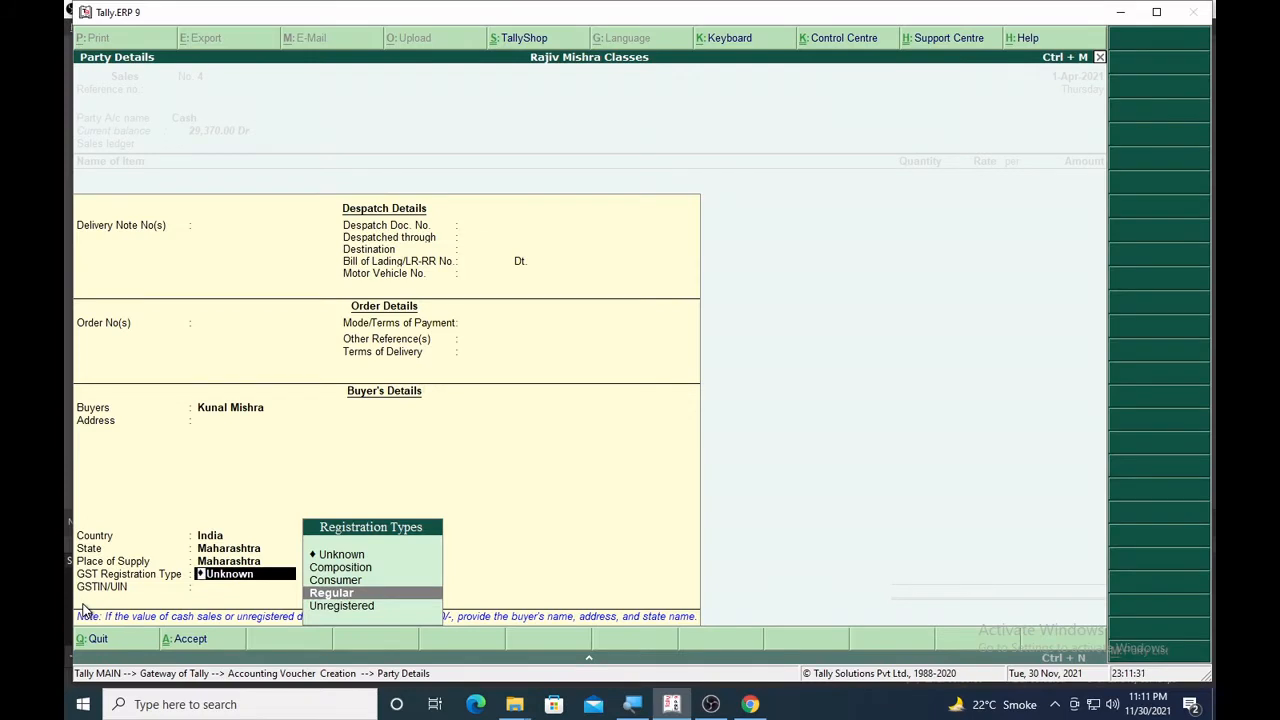
{"action": "key", "text": "Return"}
{"action": "key", "text": "Return"}
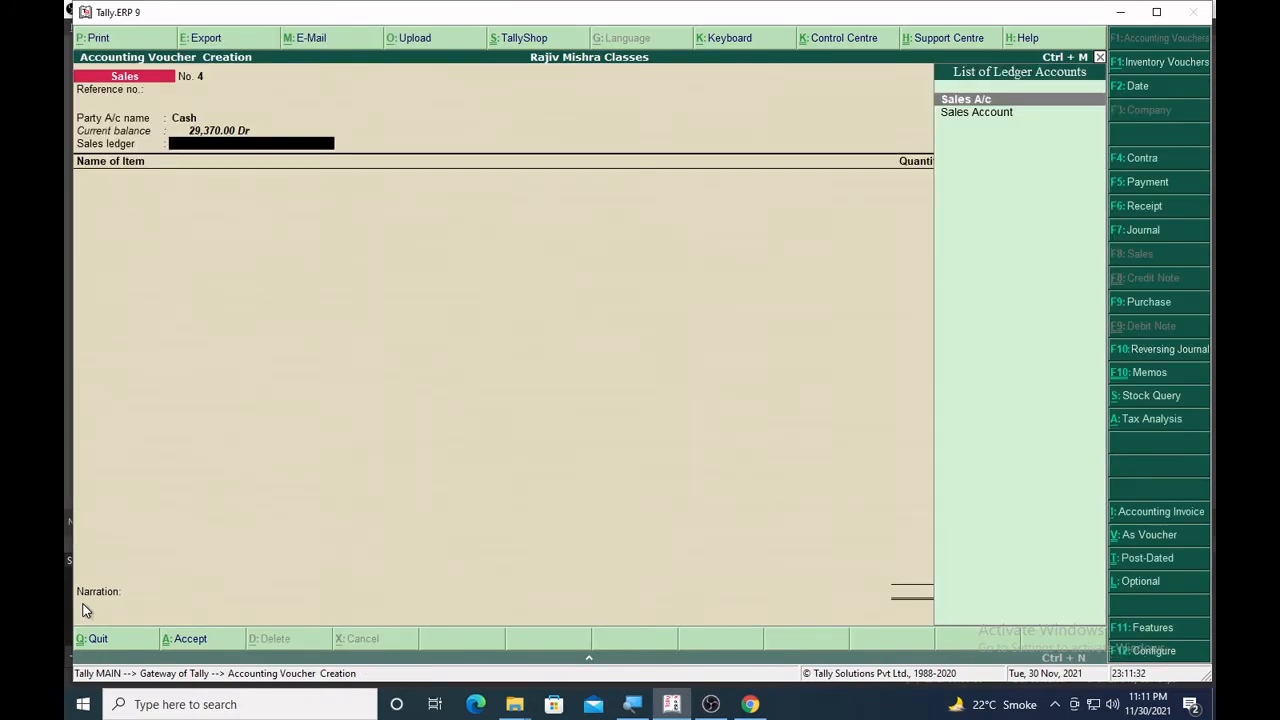
{"action": "key", "text": "Return"}
- Enter Sales Account with one Sofaset at 25,000.00
{"action": "key", "text": "BackSpace"}
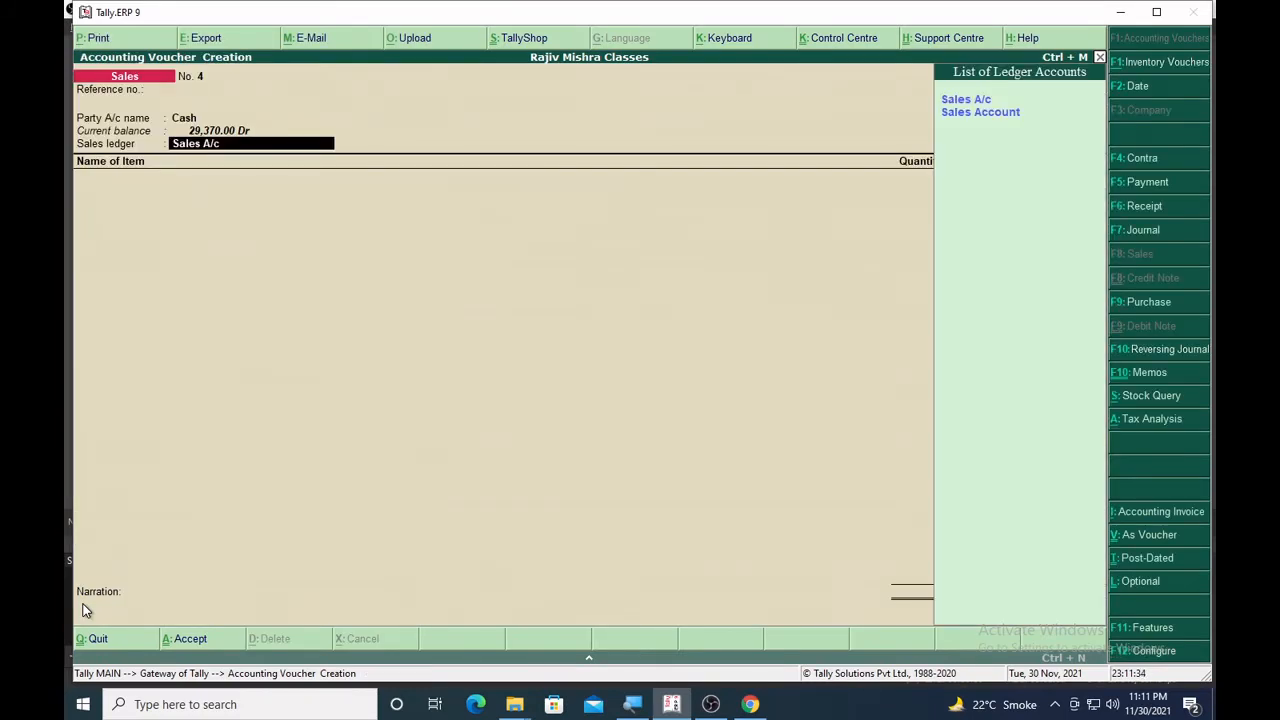
{"action": "key", "text": "Down"}
{"action": "key", "text": "Return"}
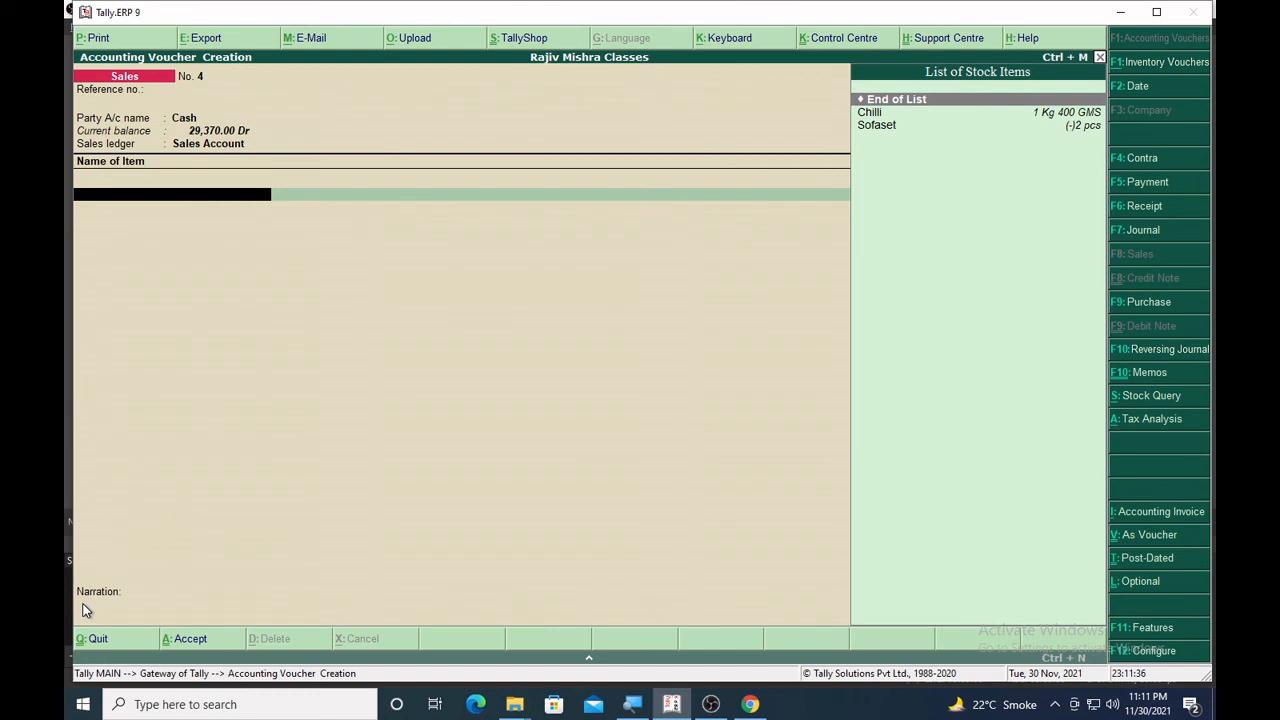
{"action": "type", "text": "Sof"}
{"action": "key", "text": "Return"}
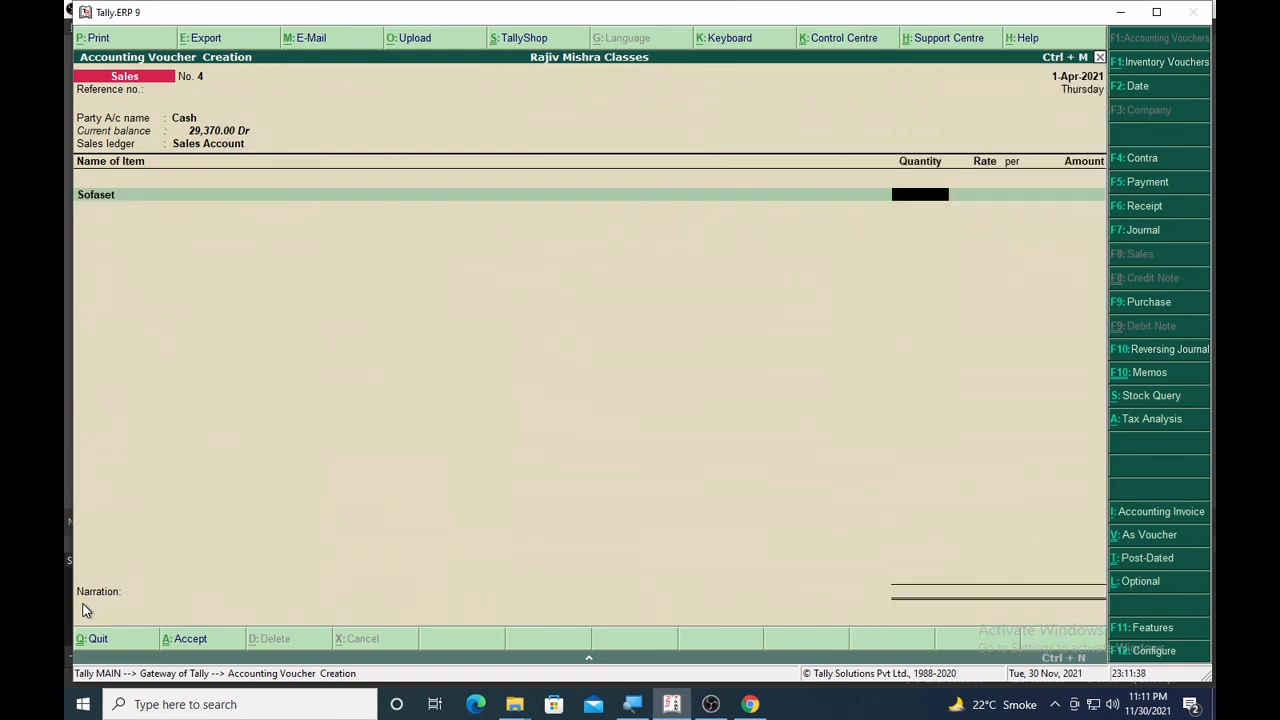
{"action": "key", "text": "Return"}
{"action": "key", "text": "Return"}
{"action": "key", "text": "Return"}
{"action": "key", "text": "Return"}
{"action": "key", "text": "Return"}
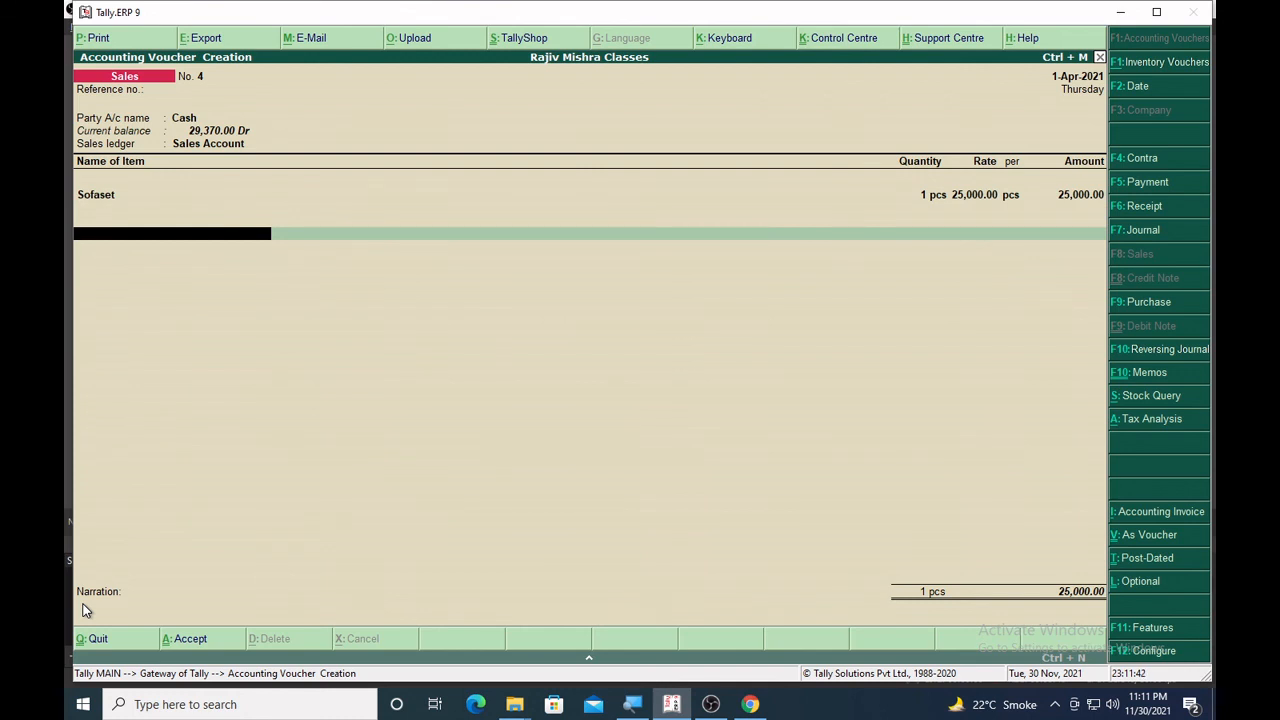
- Add IGST of 4,500.00, bringing the total to 29,500.00, ready to accept
{"action": "type", "text": "ig"}
{"action": "key", "text": "Return"}
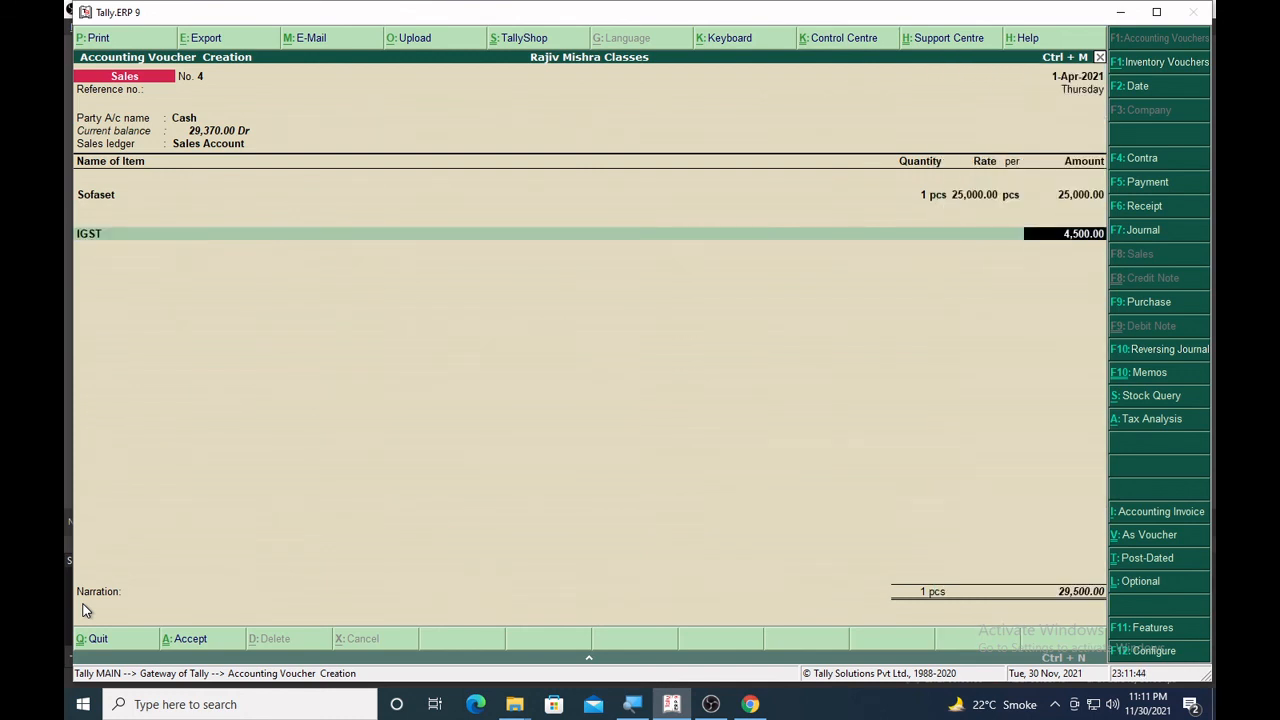
{"action": "key", "text": "Return"}
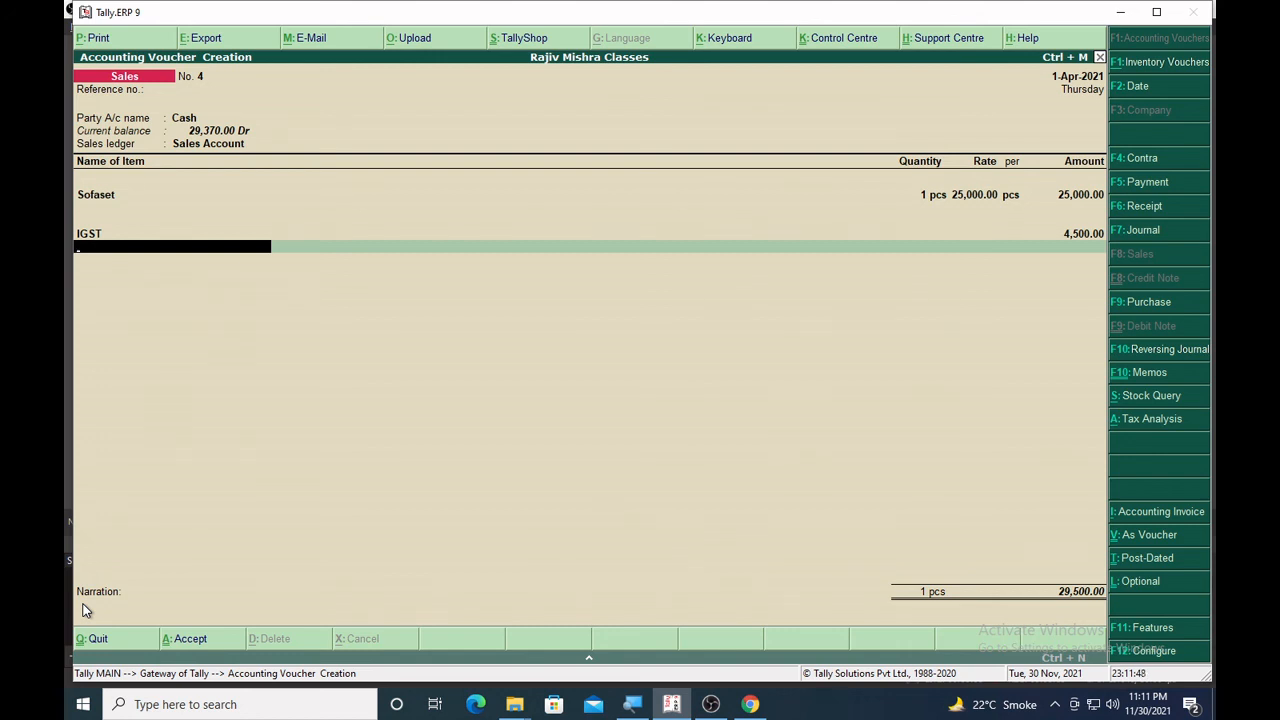
{"action": "key", "text": "Return"}
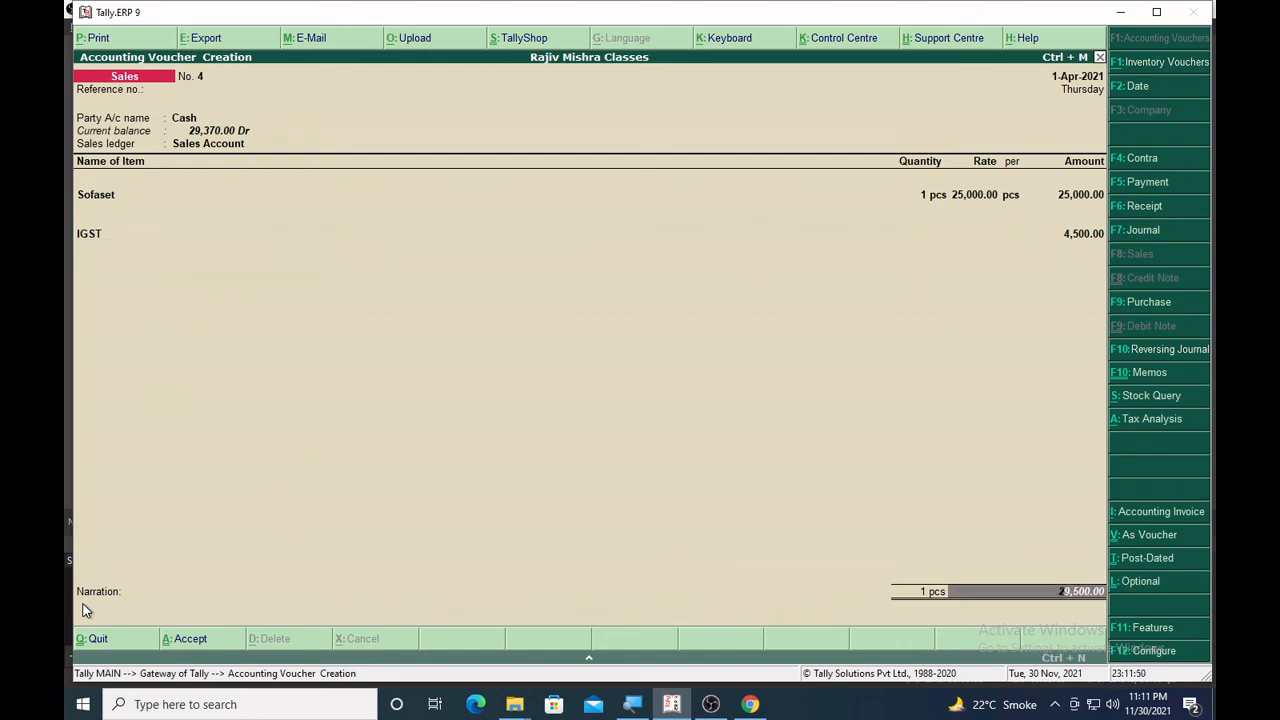
{"action": "key", "text": "Return"}
{"action": "key", "text": "Return"}
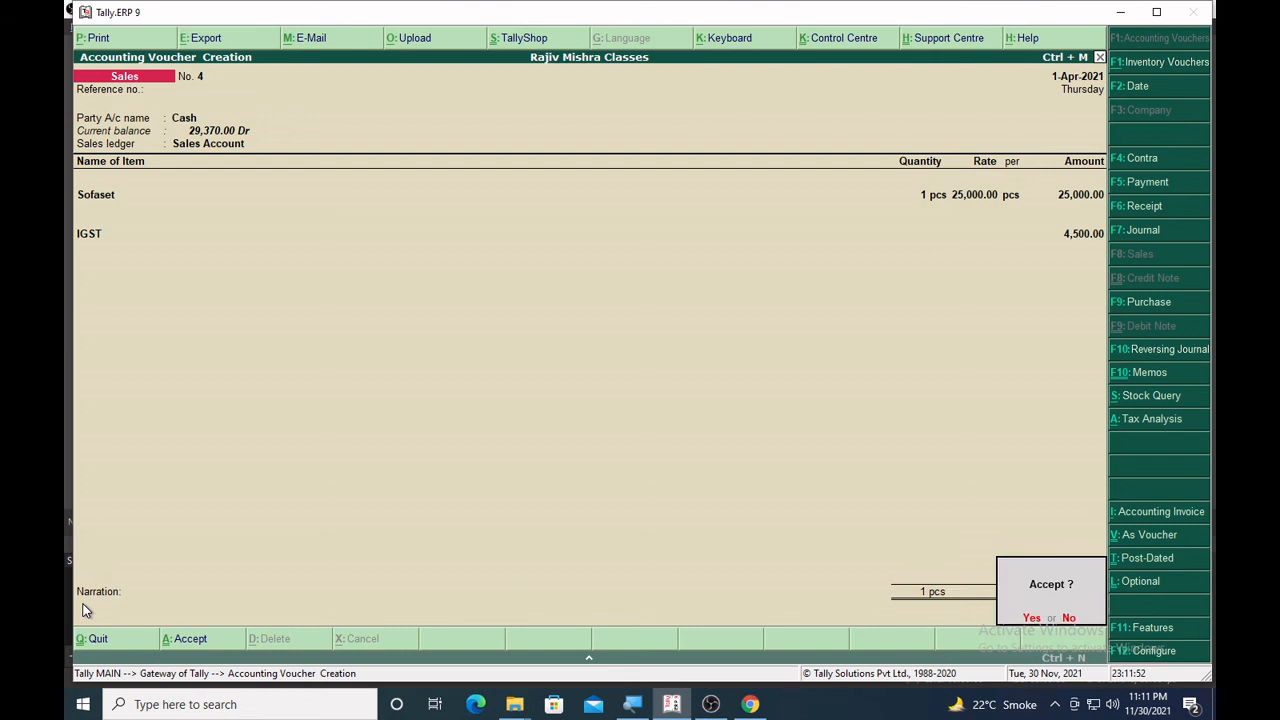